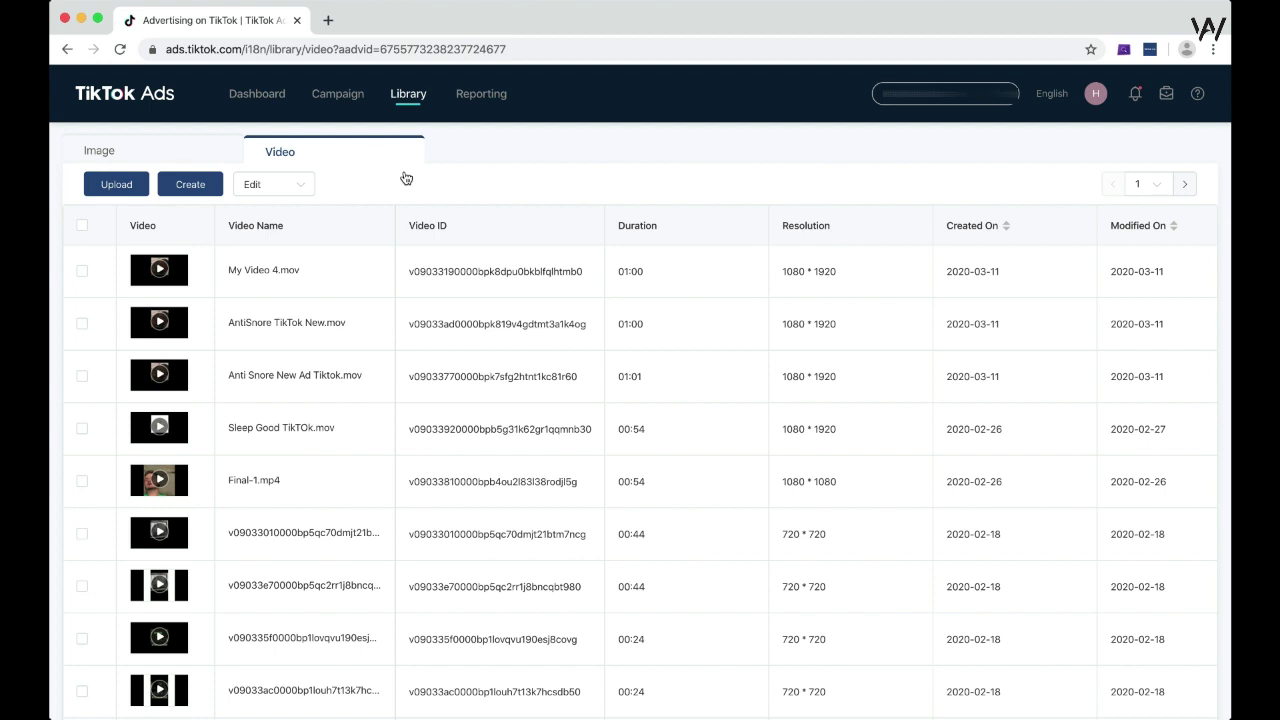
View the ad account's image library and video library, finishing on the images.
click(197, 150)
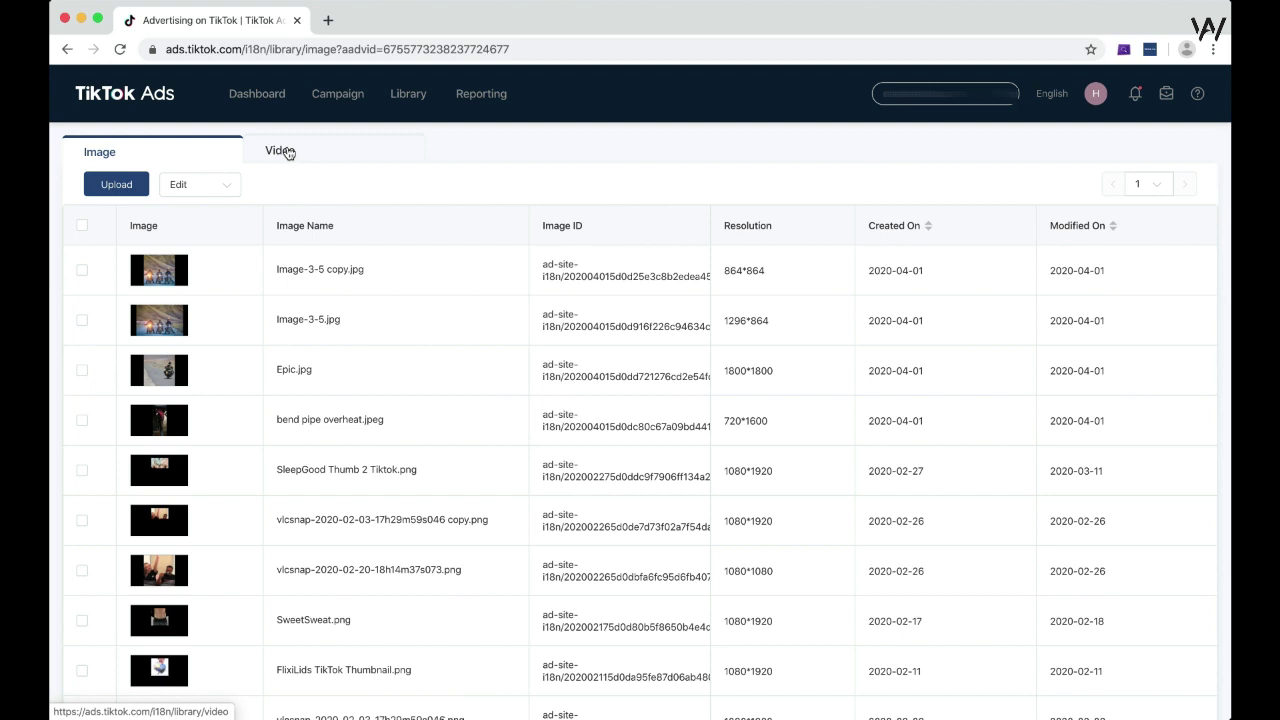
click(288, 152)
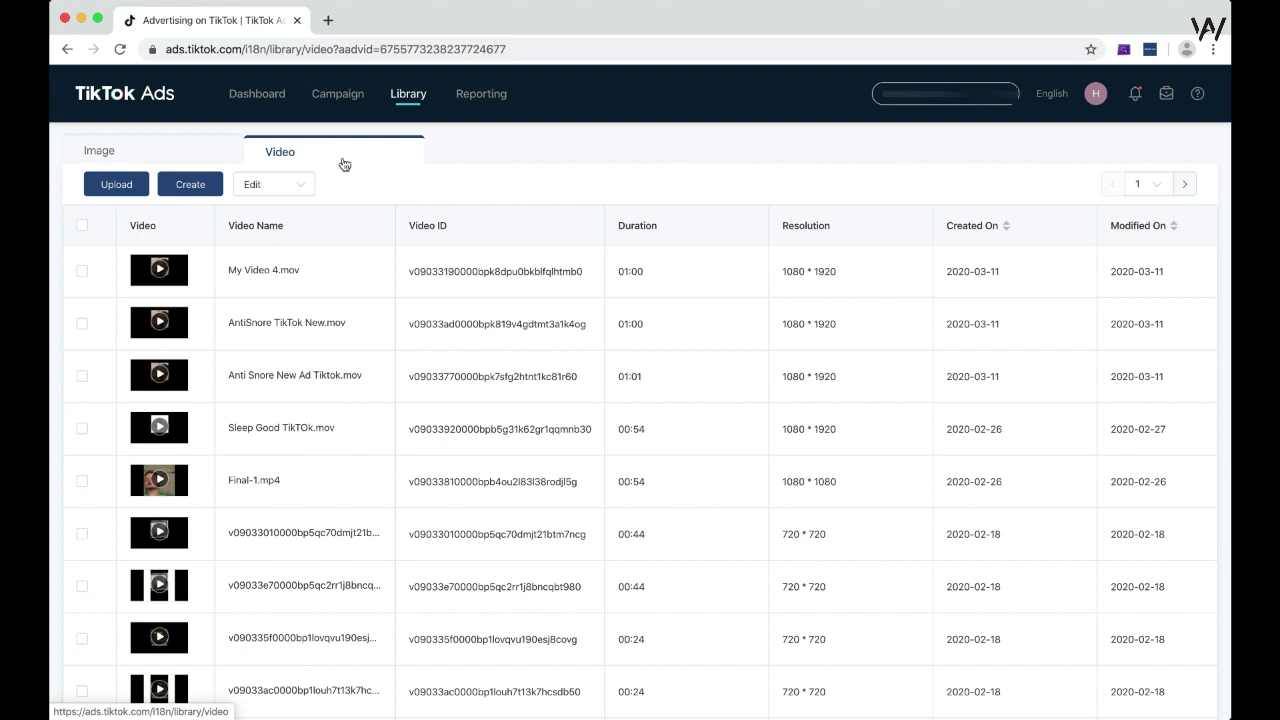
click(186, 153)
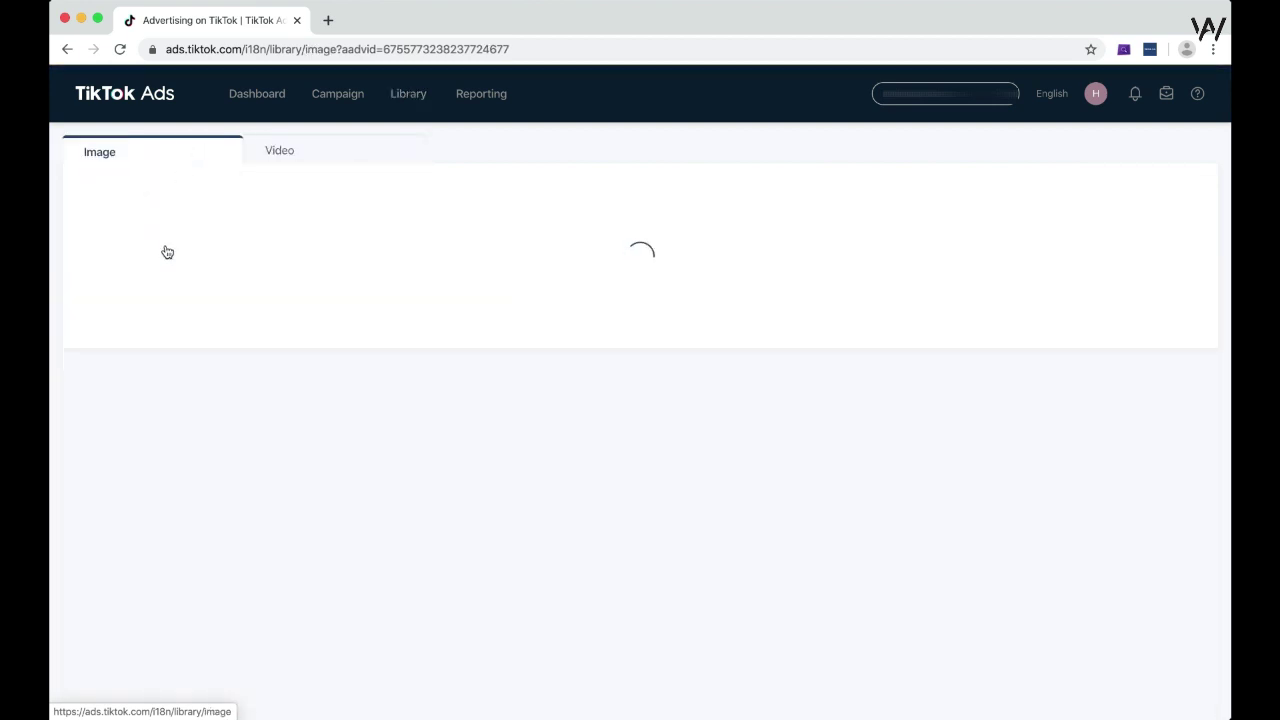
Check the recommended file size, dimensions and format for image uploads without uploading a file.
click(116, 184)
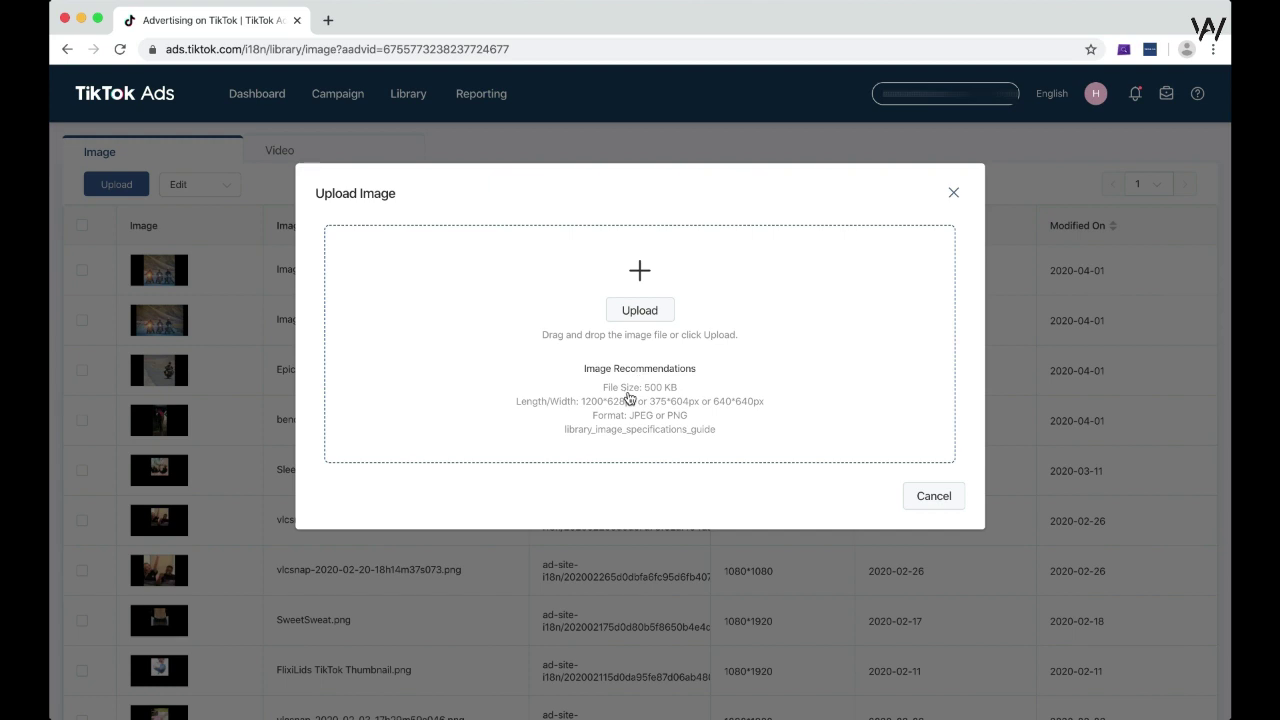
scroll(628, 398, up, 5)
click(938, 497)
Start creating a video from the video library, look at Smart Video Soundtrack, and choose Landing Page to Video.
click(294, 159)
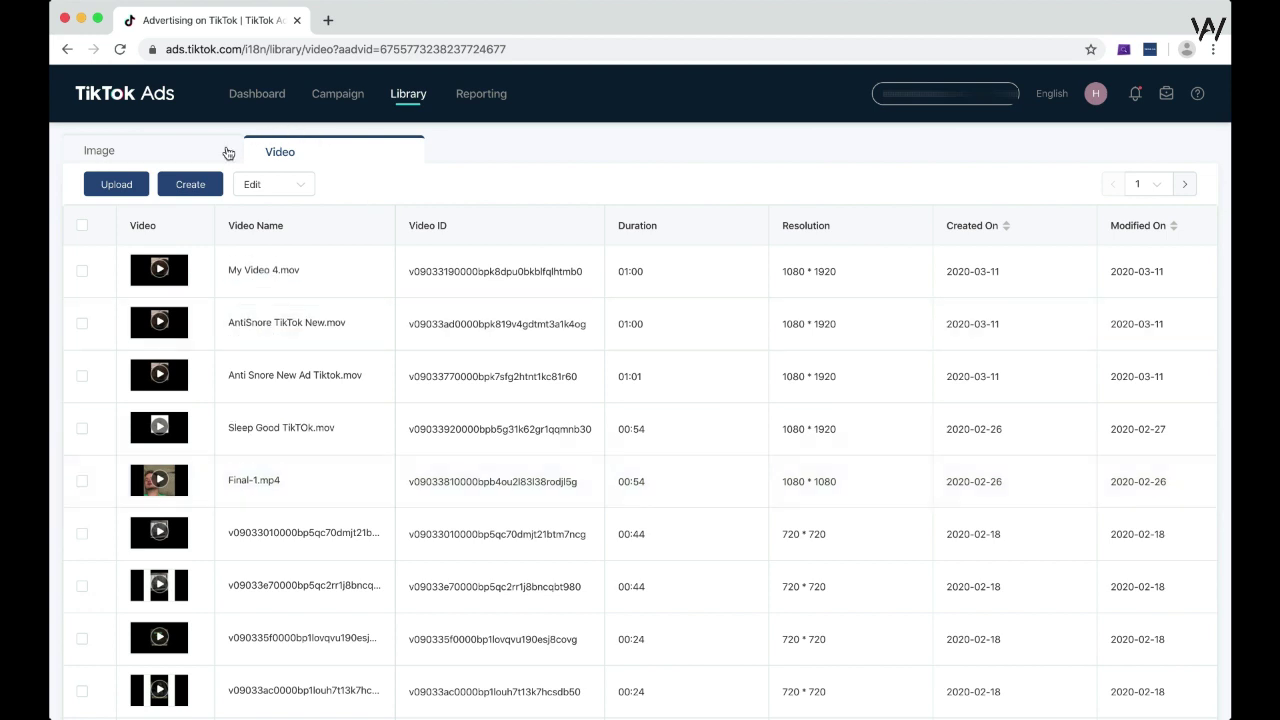
click(191, 185)
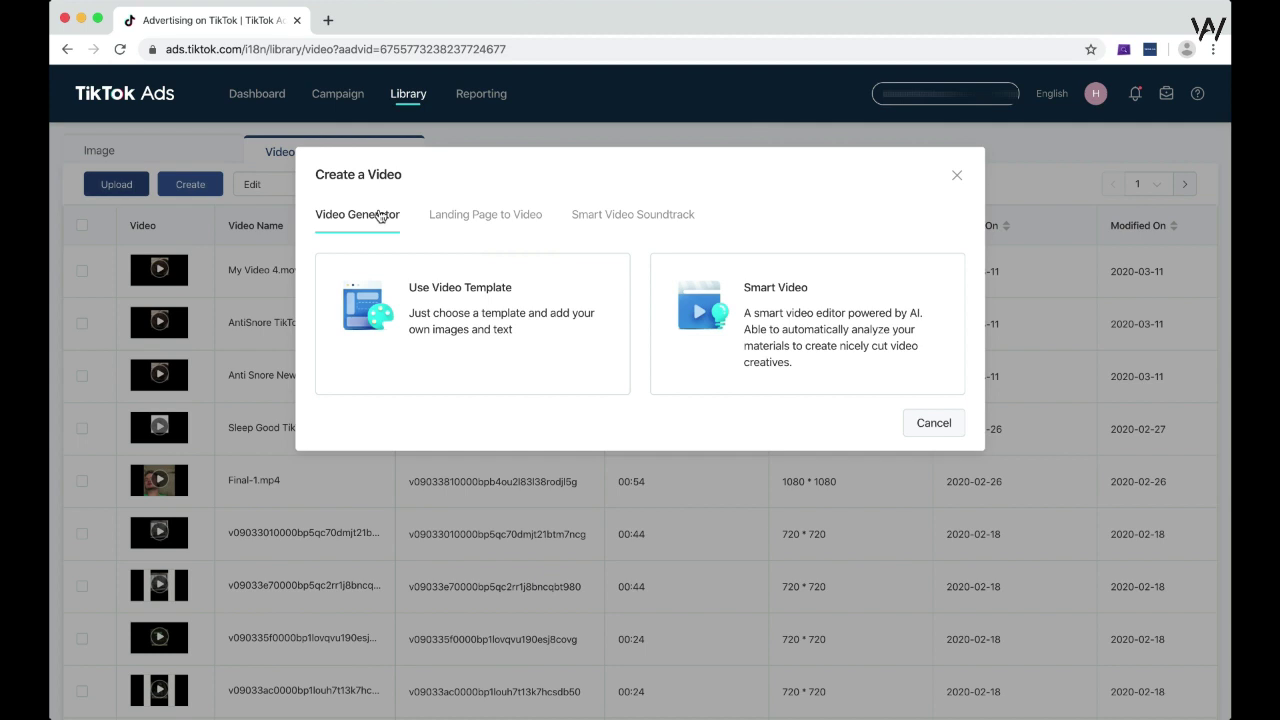
click(592, 230)
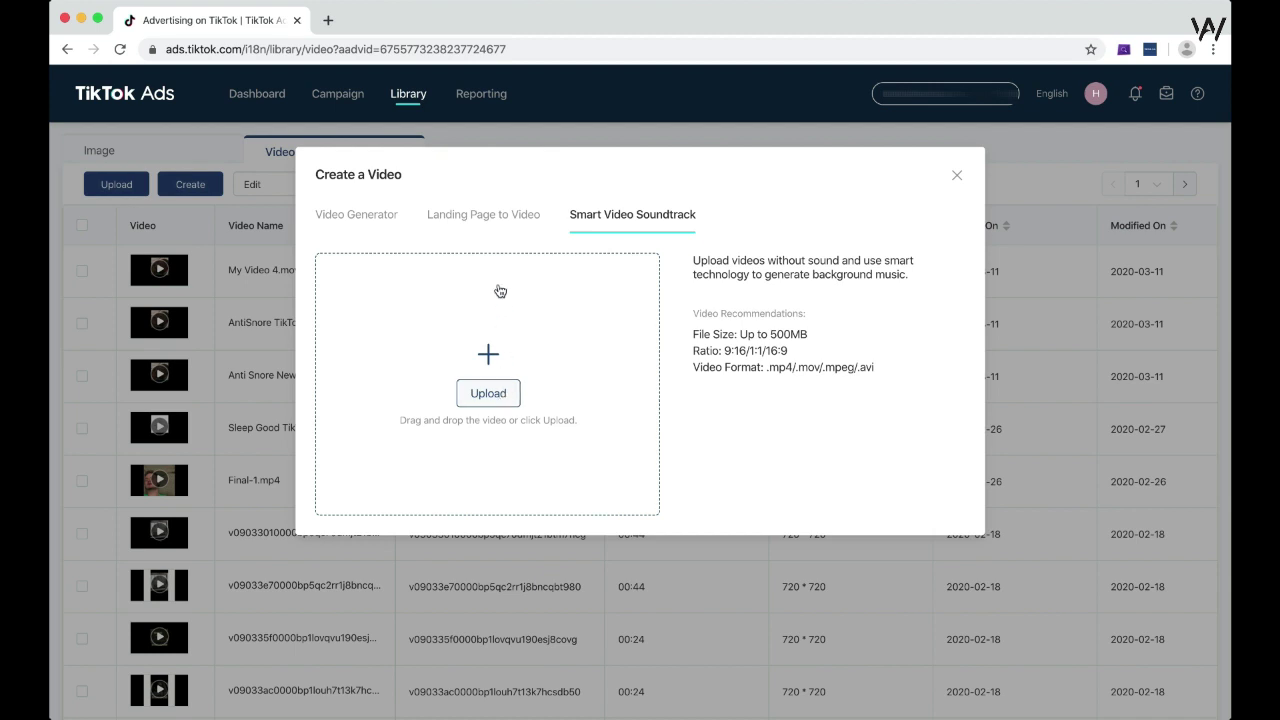
drag(583, 268, 500, 199)
click(500, 199)
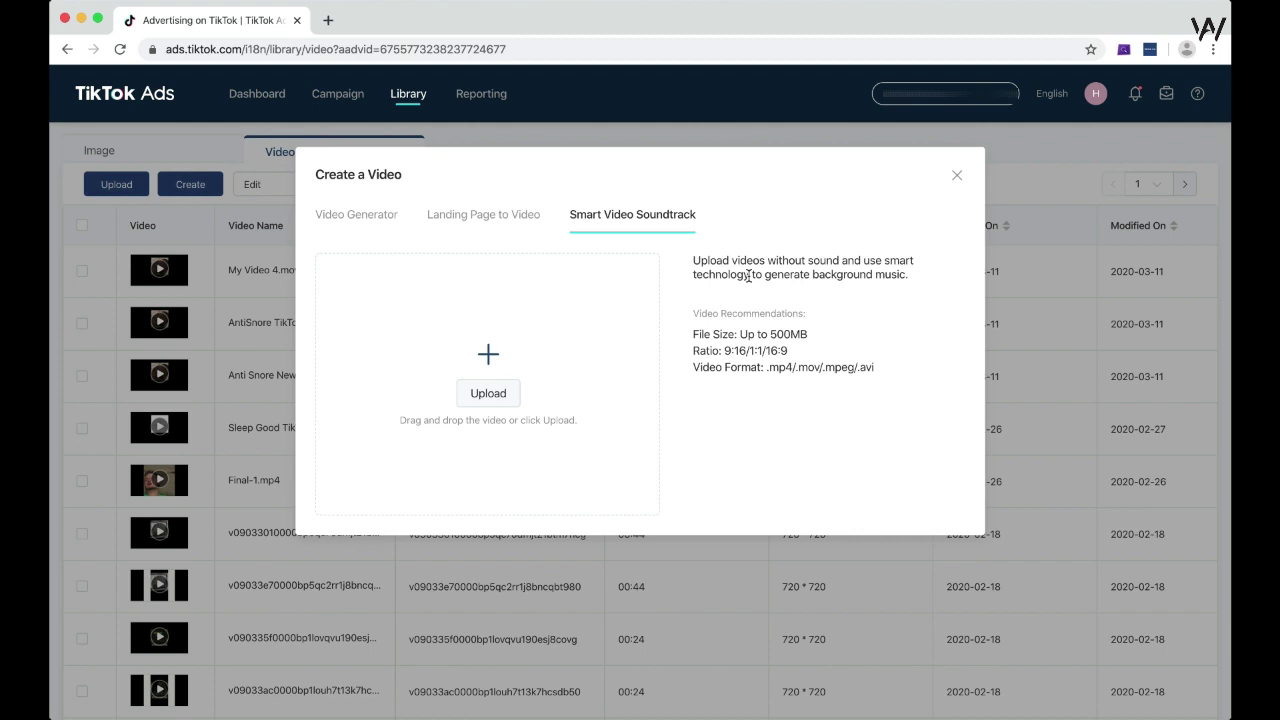
click(501, 218)
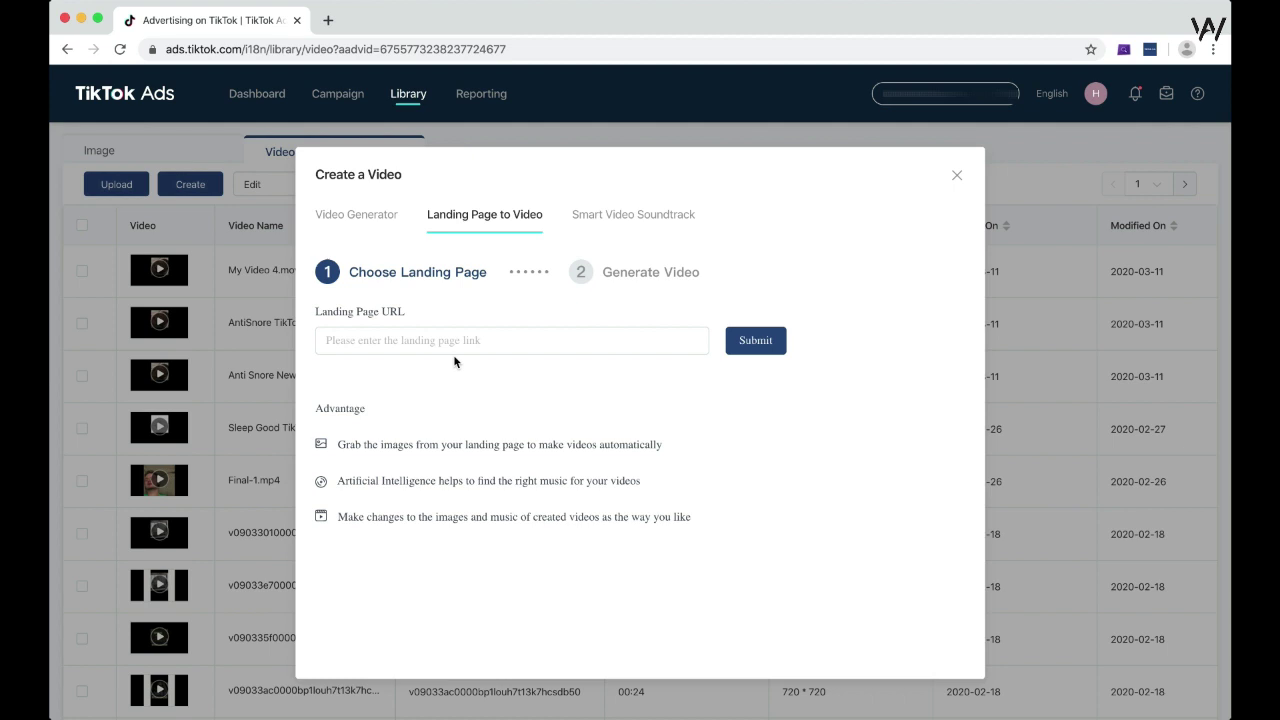
Open the amazon.in website in a new browser tab.
click(328, 20)
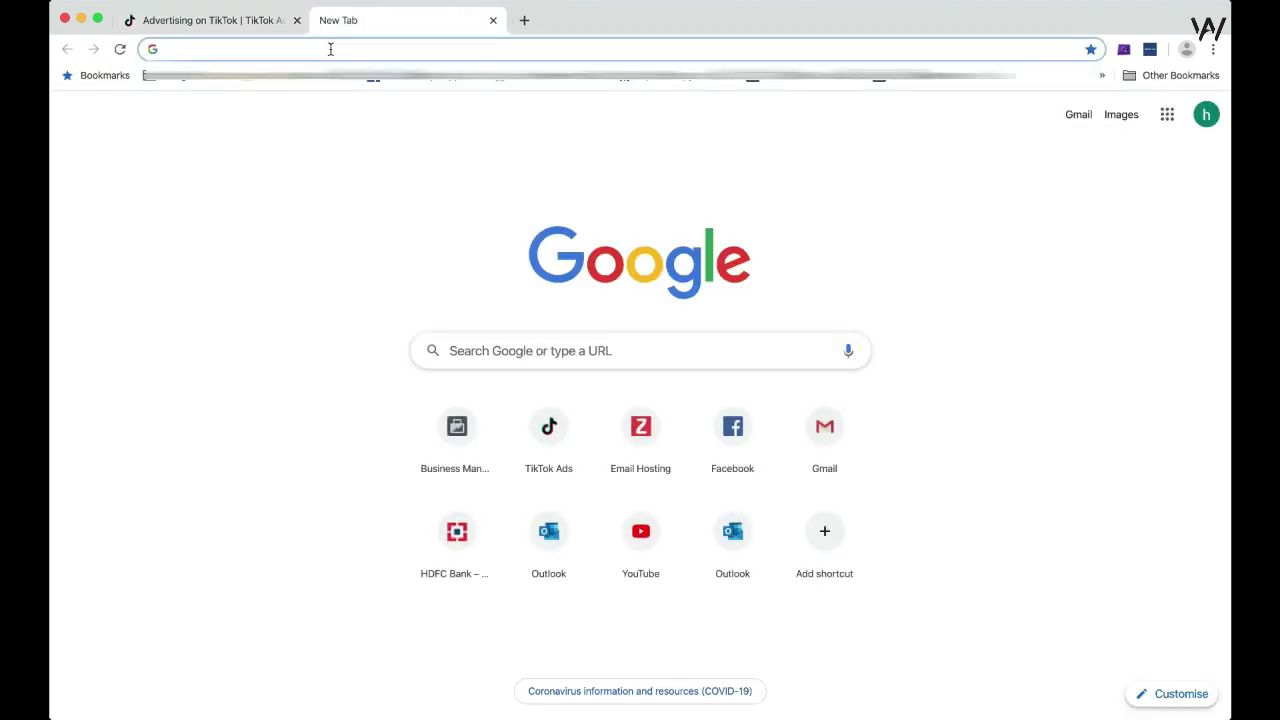
text(ama)
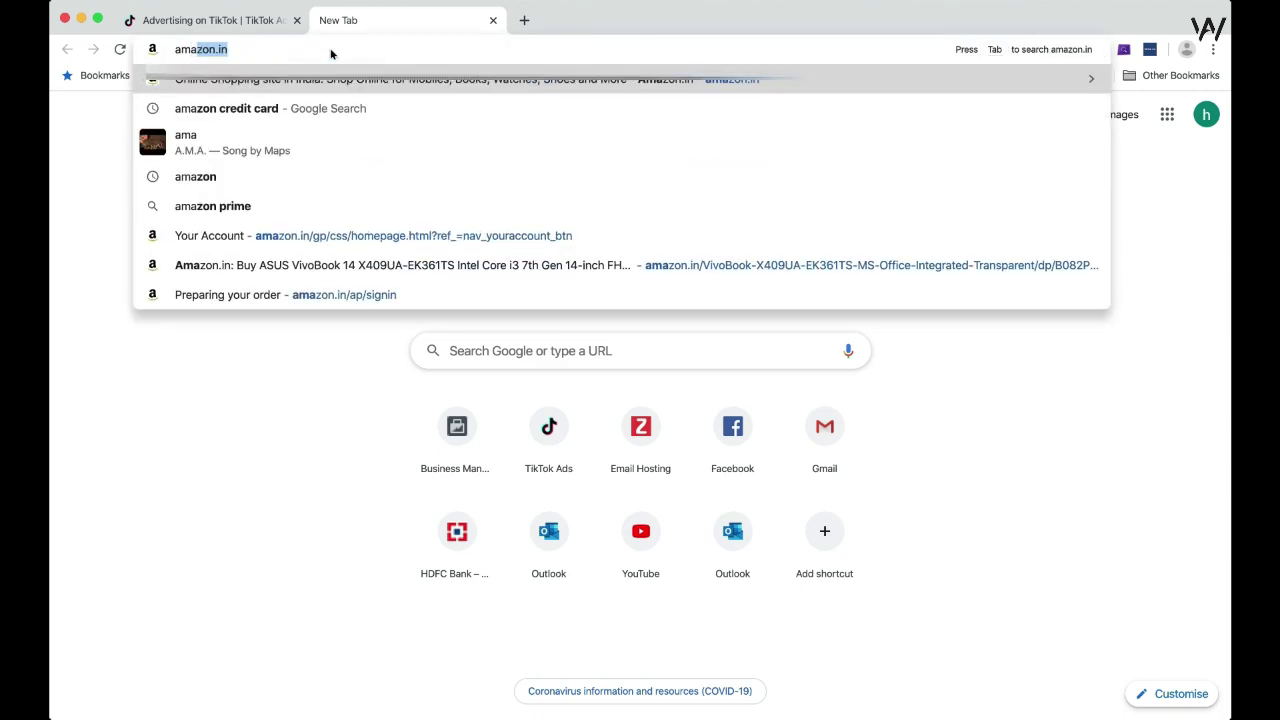
key(Return)
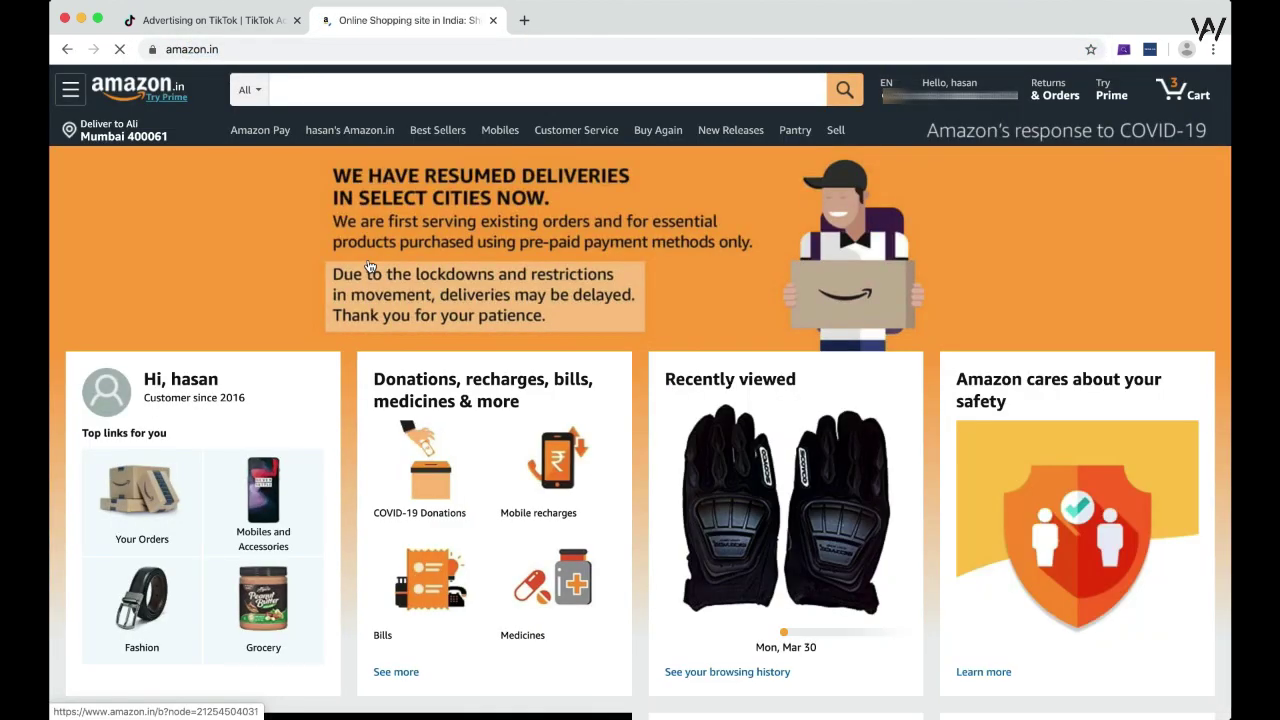
Open the product page of Kellogg's Corn Flakes Original, 875gms Pack, from the Breakfast essentials category.
scroll(370, 267, down, 5)
scroll(370, 267, down, 10)
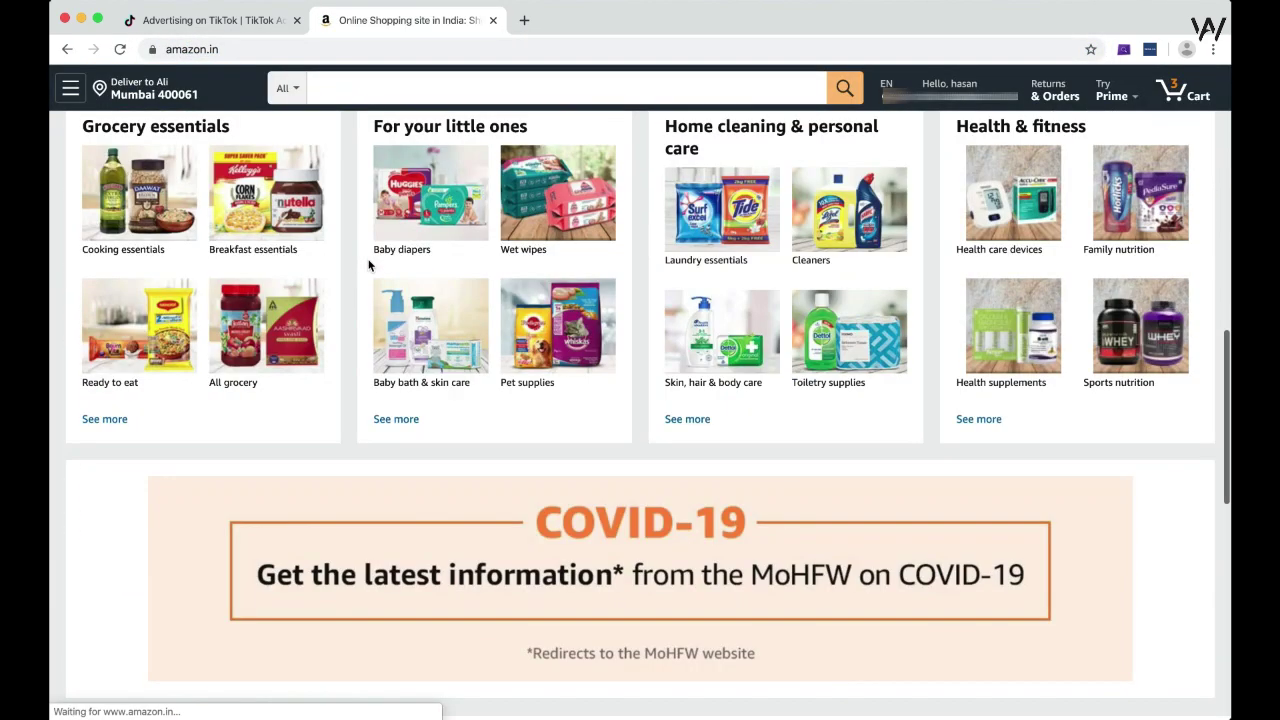
click(266, 216)
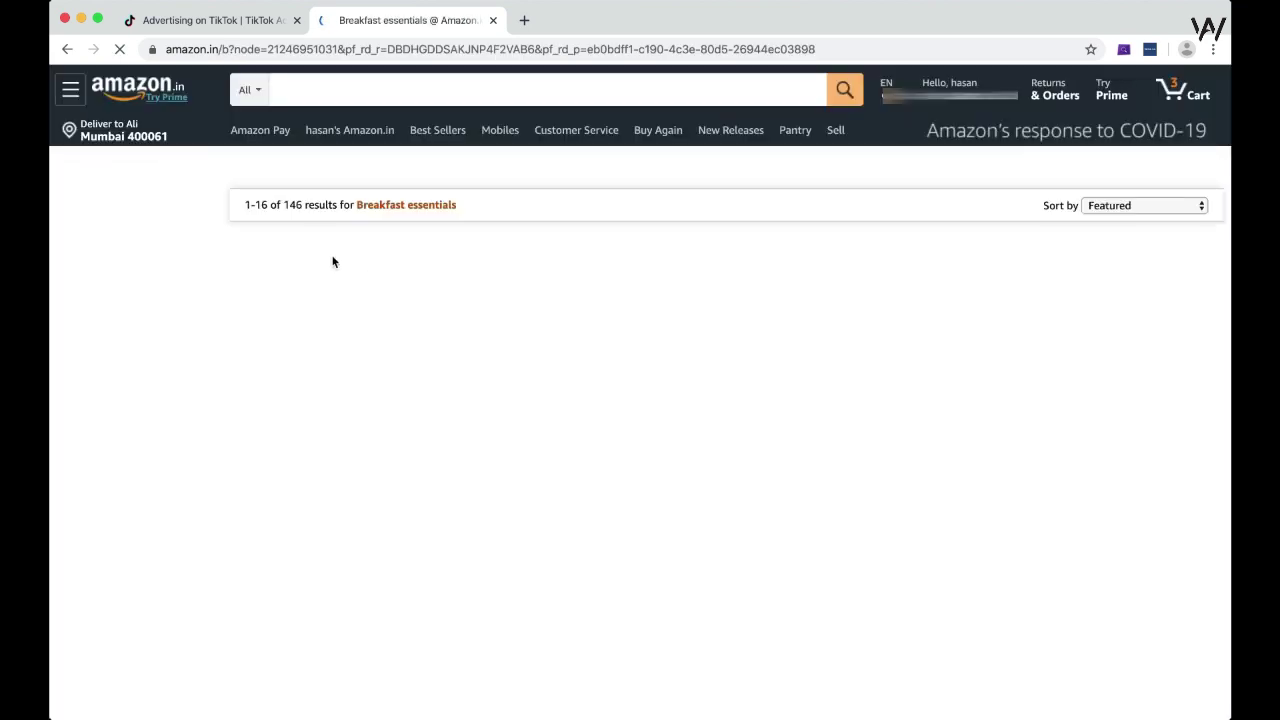
scroll(333, 260, down, 1)
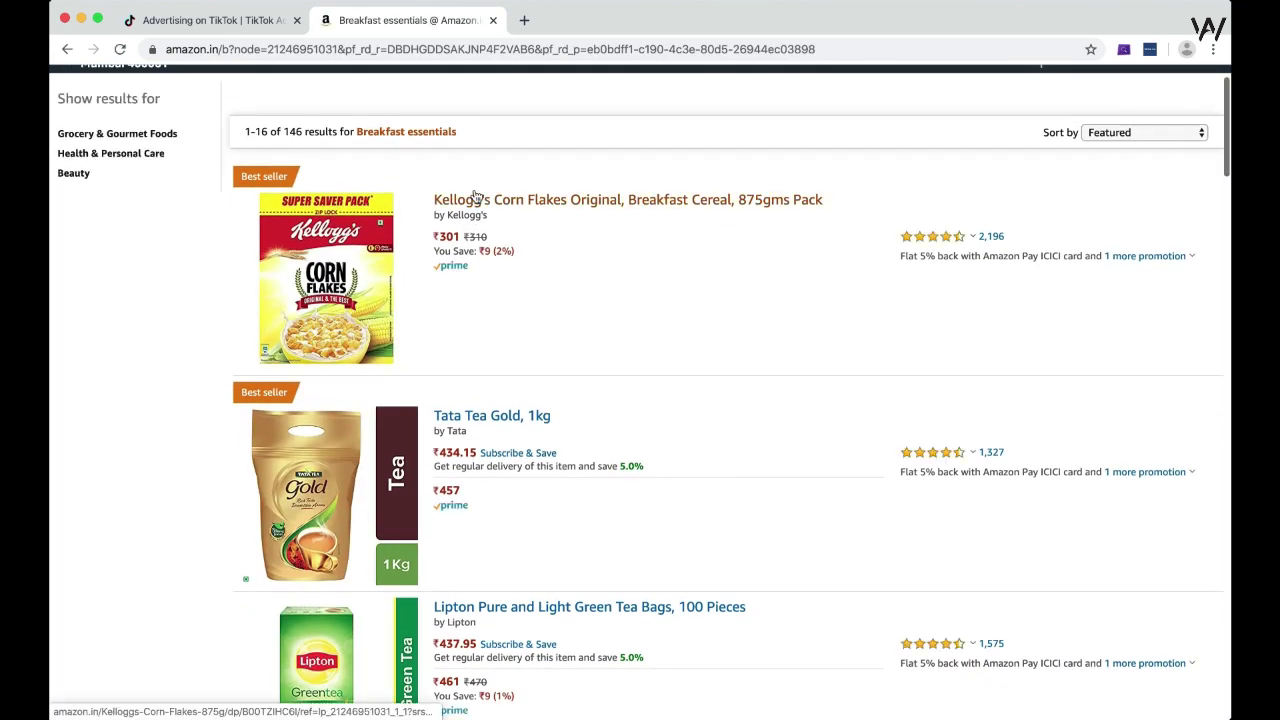
click(457, 200)
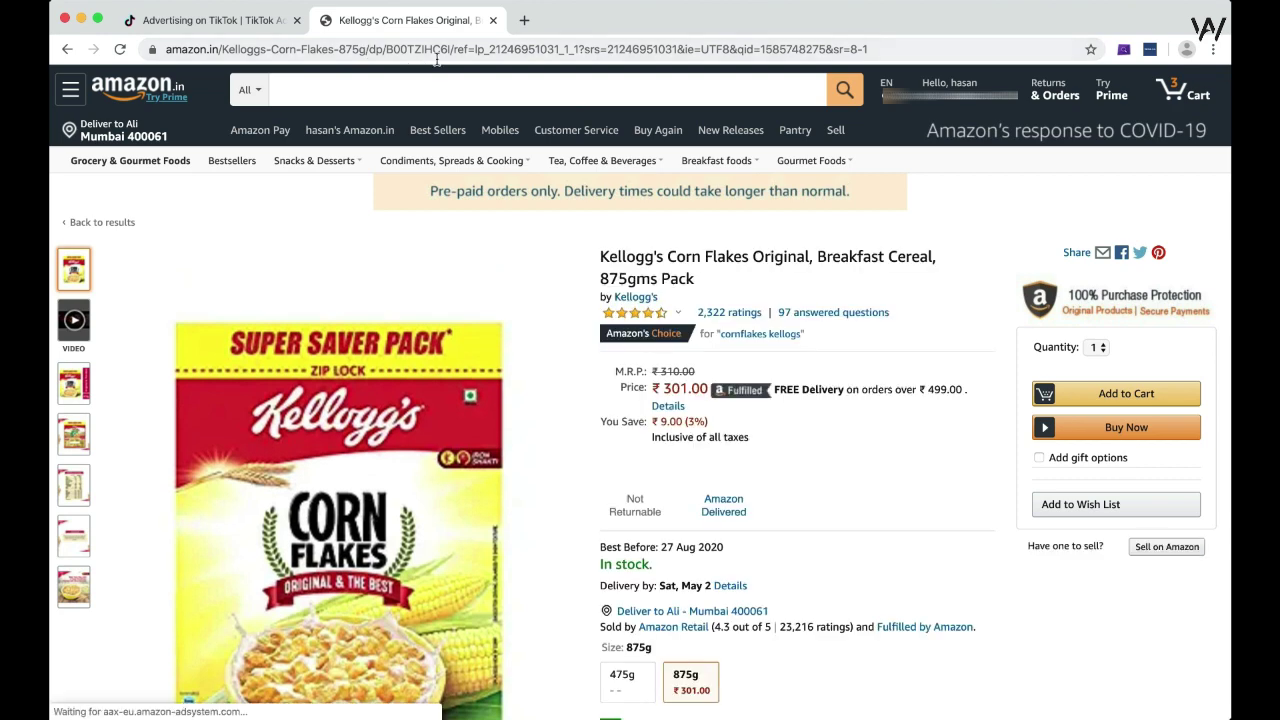
drag(455, 47, 166, 50)
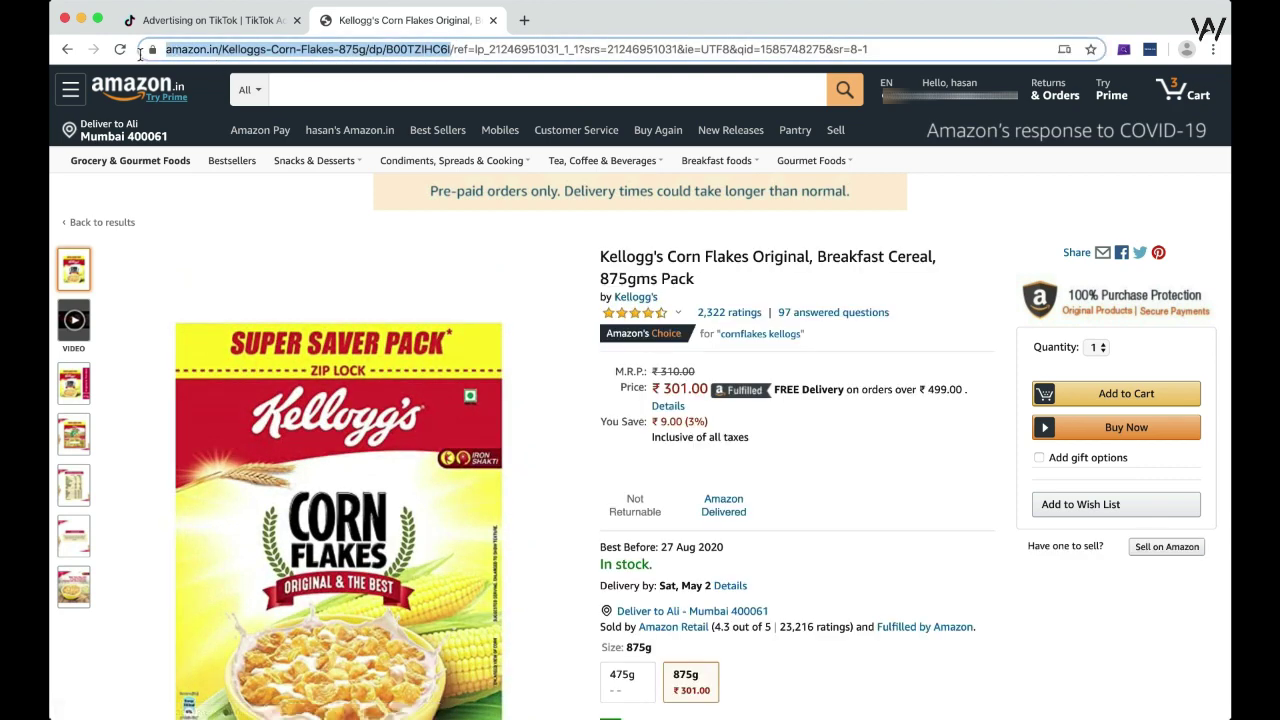
click(205, 20)
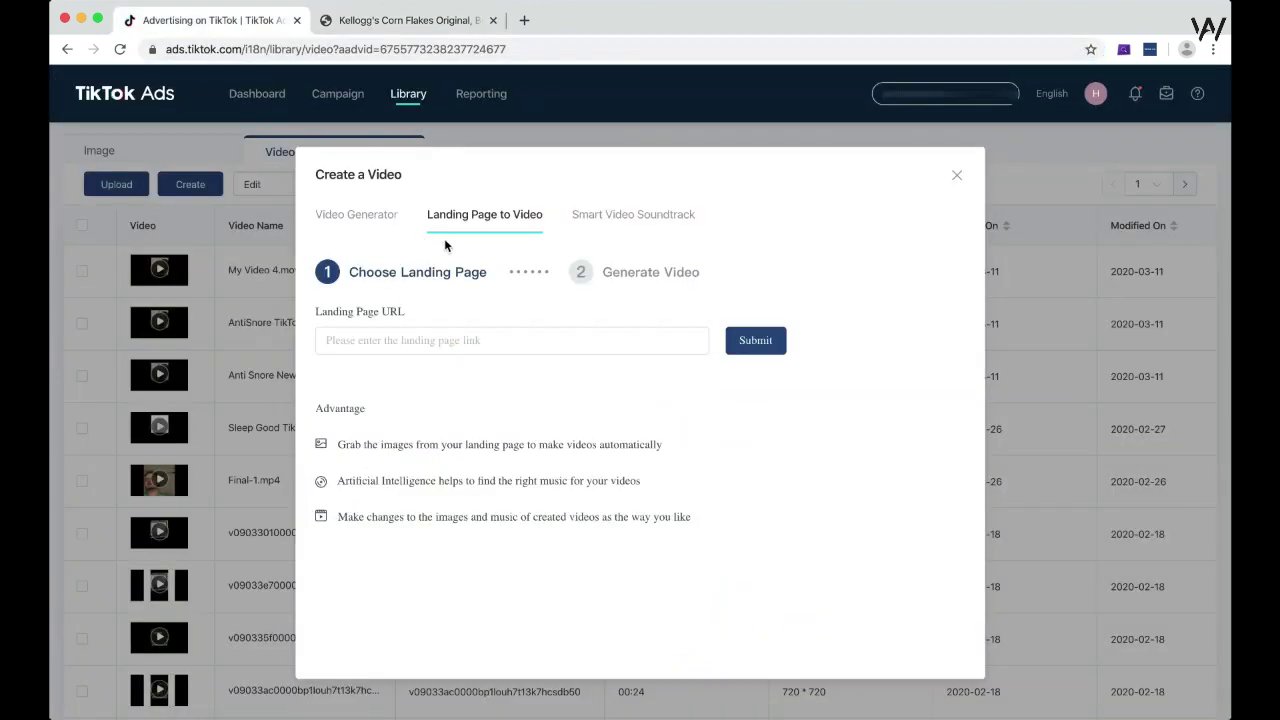
click(457, 338)
text(https://www.amazon.com/Kelloggs-Corn-Flakes-500g/dp/B00TZIHC6I/)
click(755, 341)
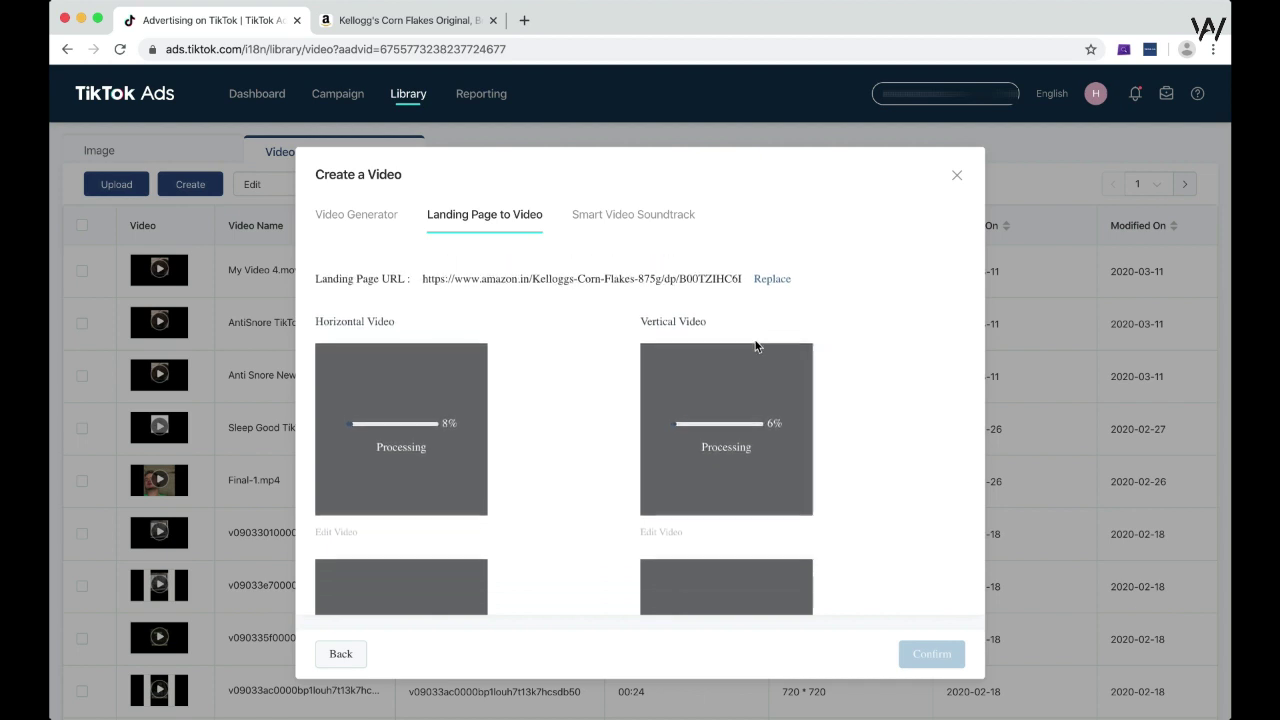
Play the first finished vertical and horizontal videos generated from the landing page.
scroll(755, 346, down, 2)
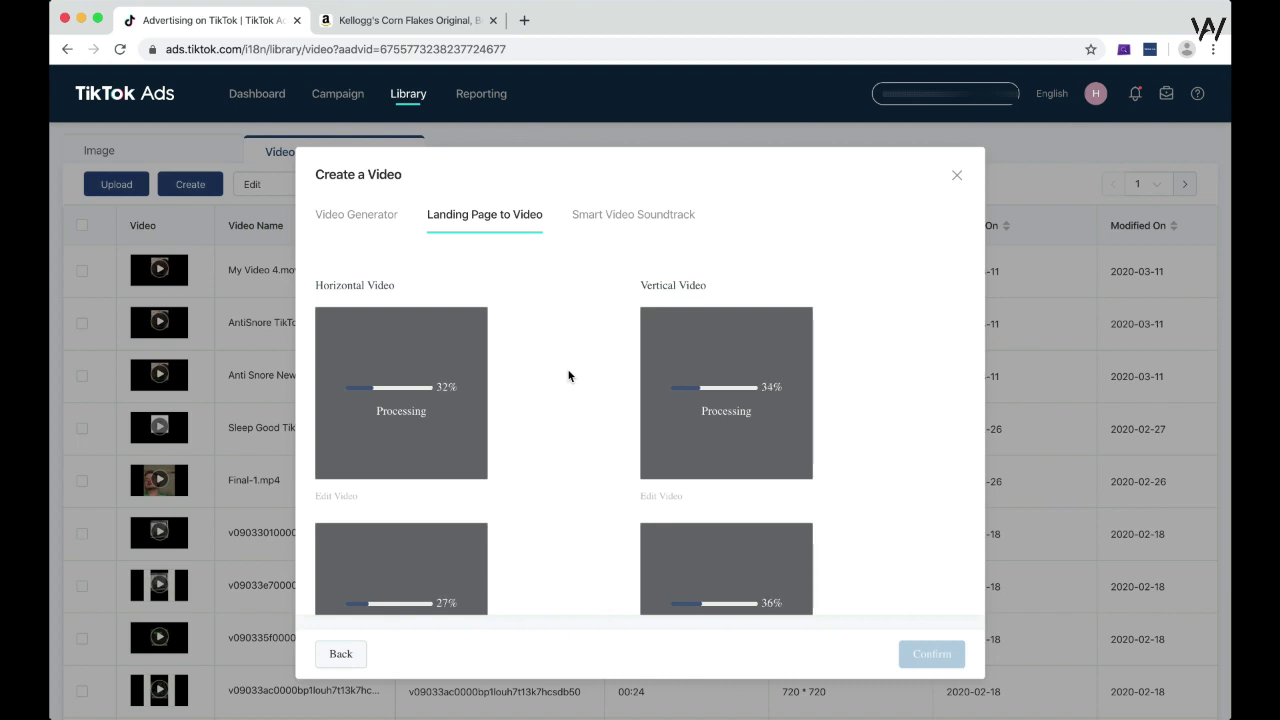
scroll(568, 376, down, 4)
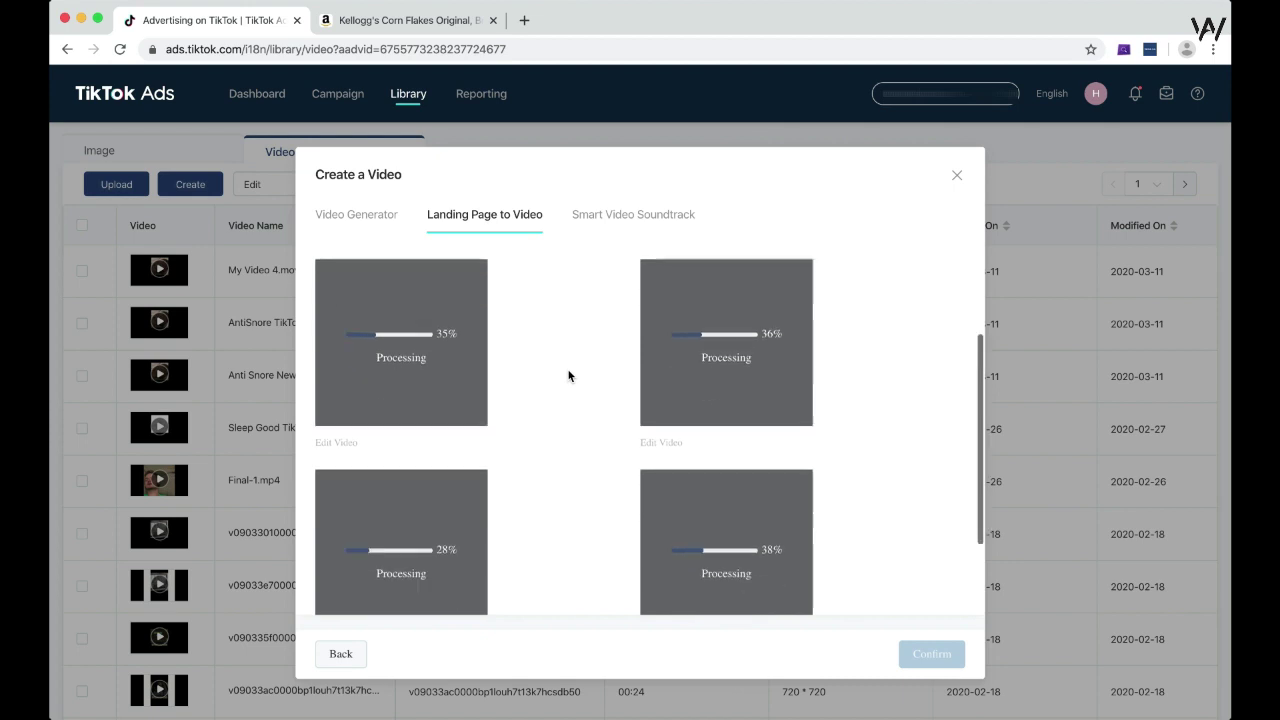
scroll(568, 376, up, 5)
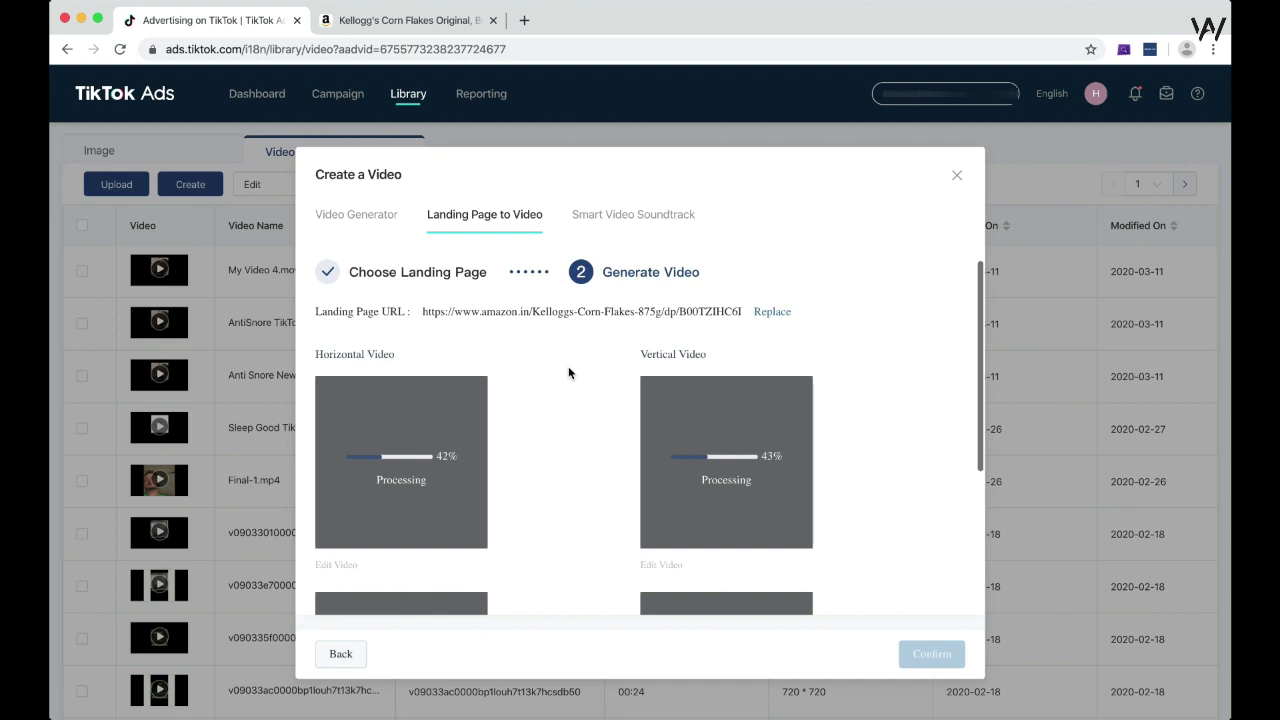
key(XF86AudioRaiseVolume)
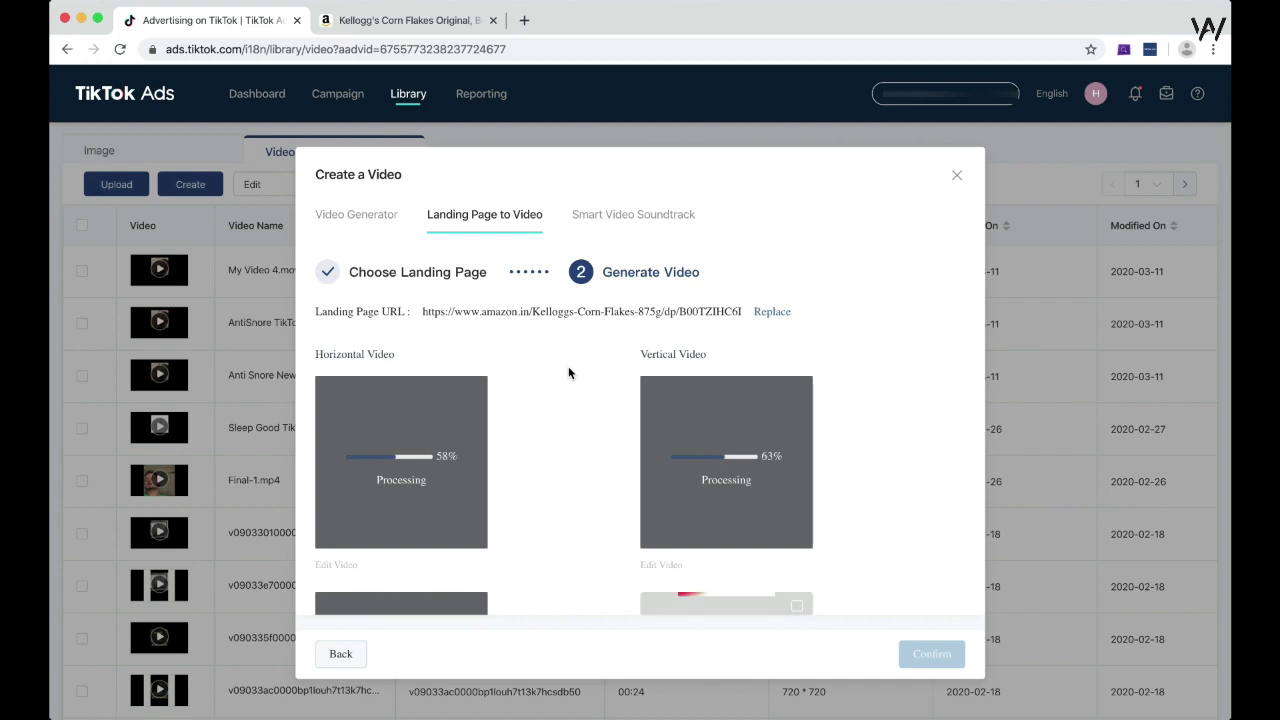
scroll(568, 372, down, 5)
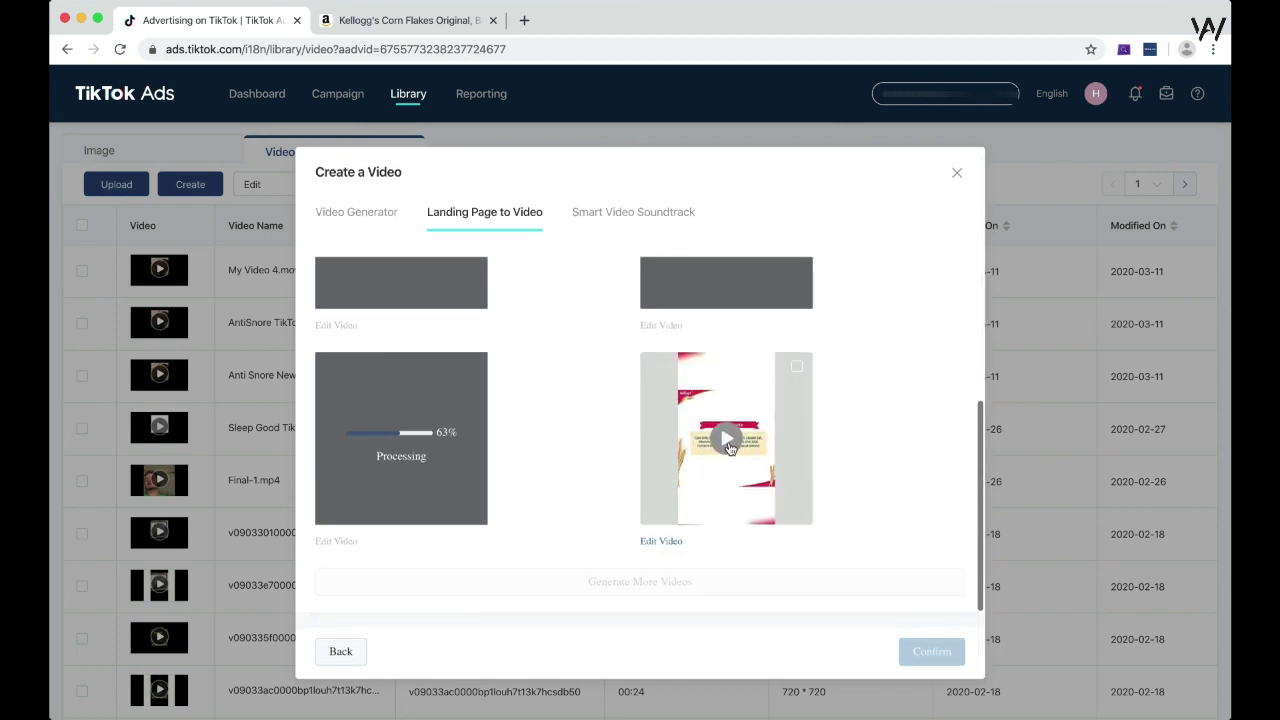
click(731, 447)
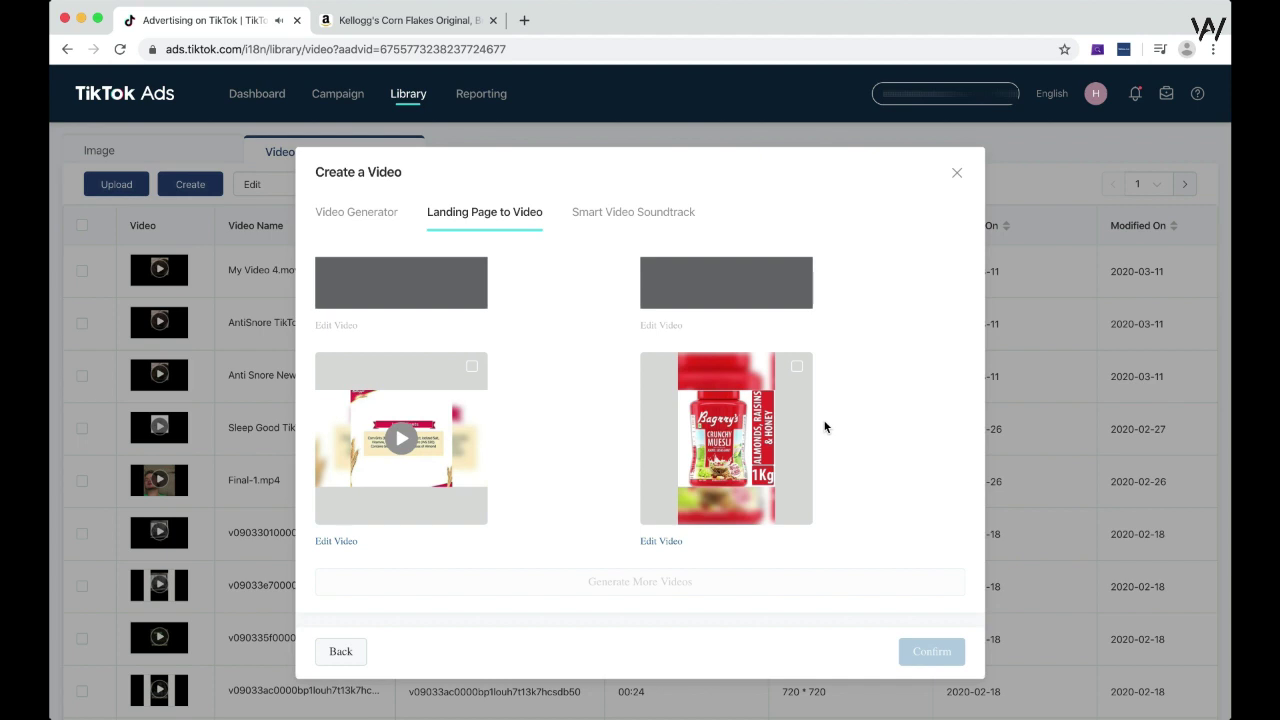
click(394, 437)
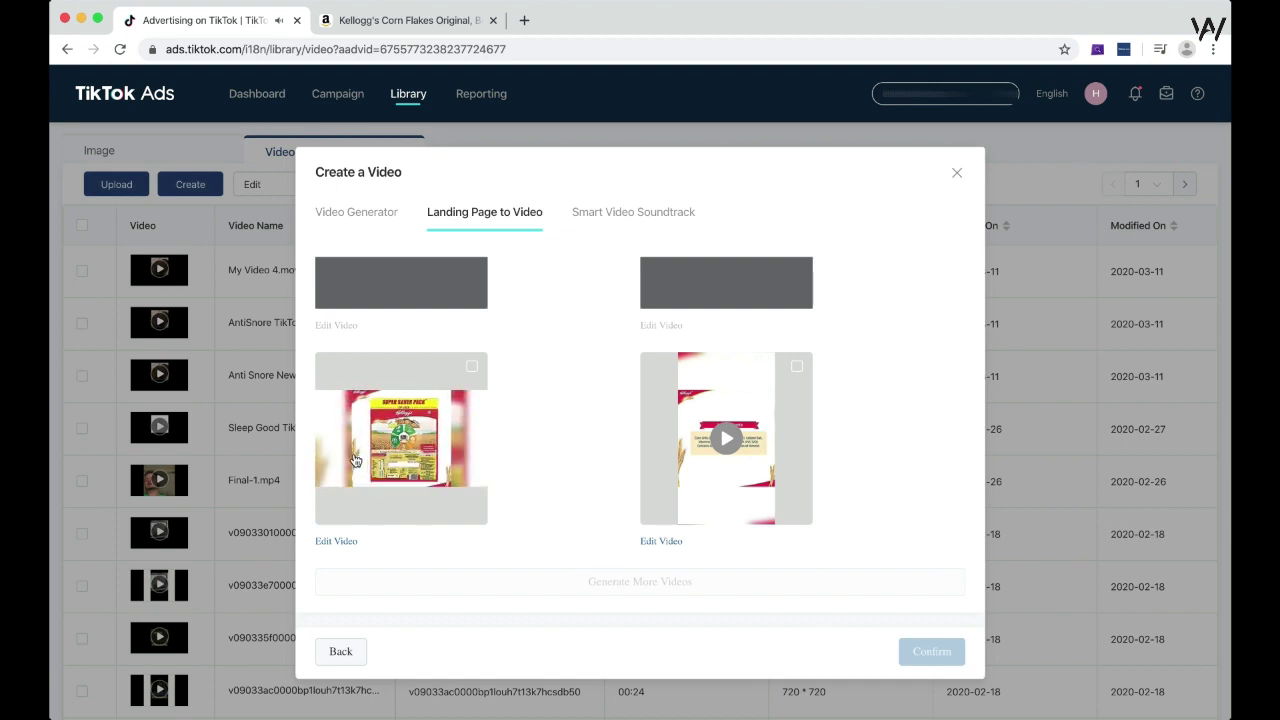
Check the processing progress of the remaining horizontal and vertical videos.
scroll(632, 413, up, 2)
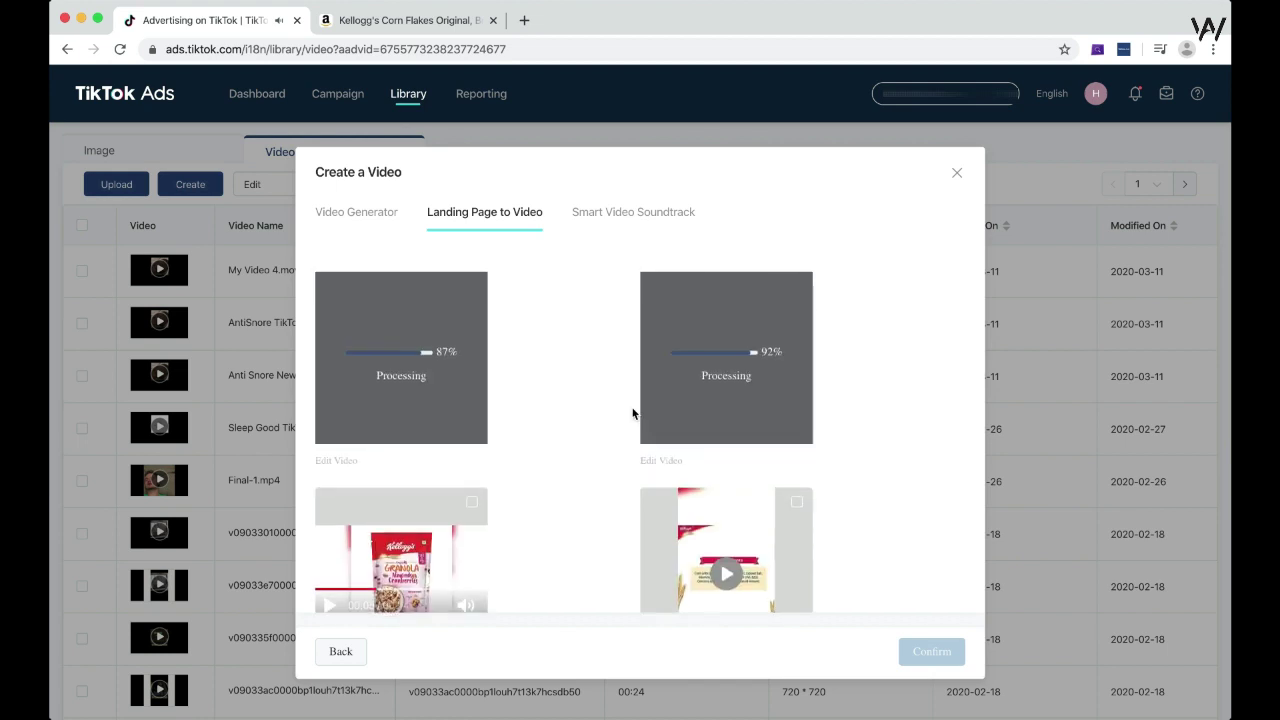
scroll(632, 413, up, 3)
scroll(632, 413, down, 2)
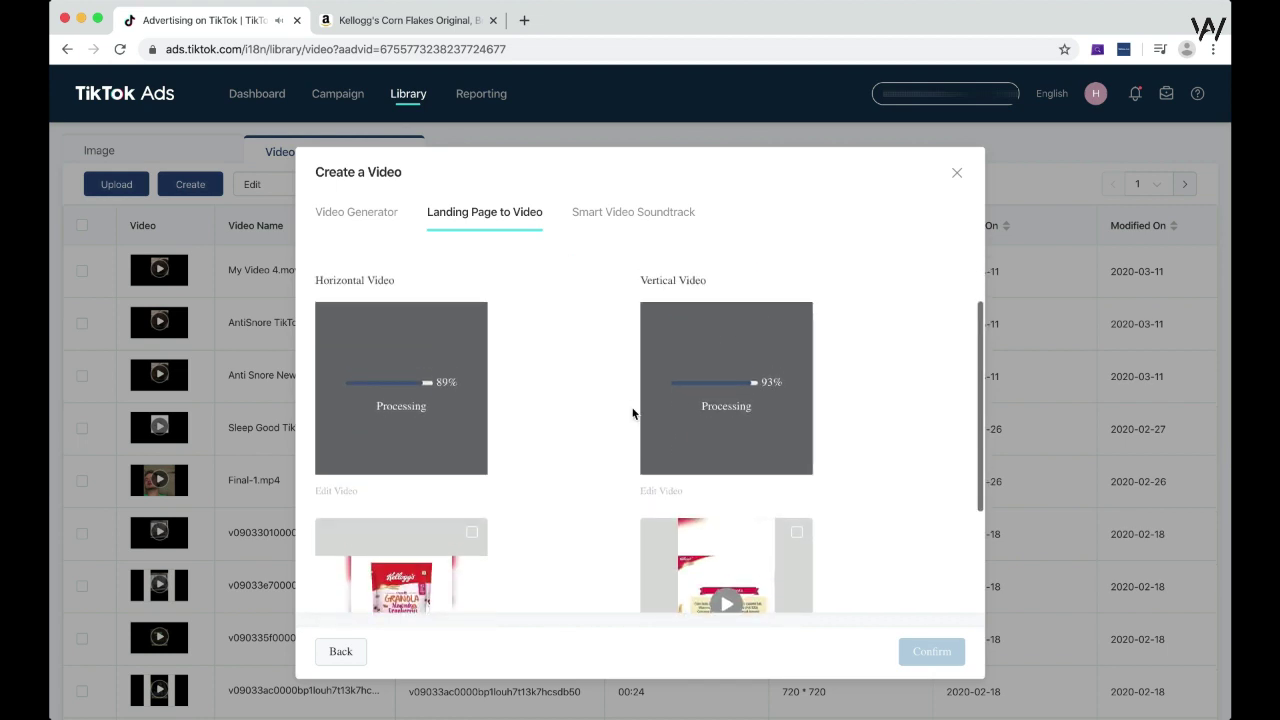
scroll(632, 413, up, 1)
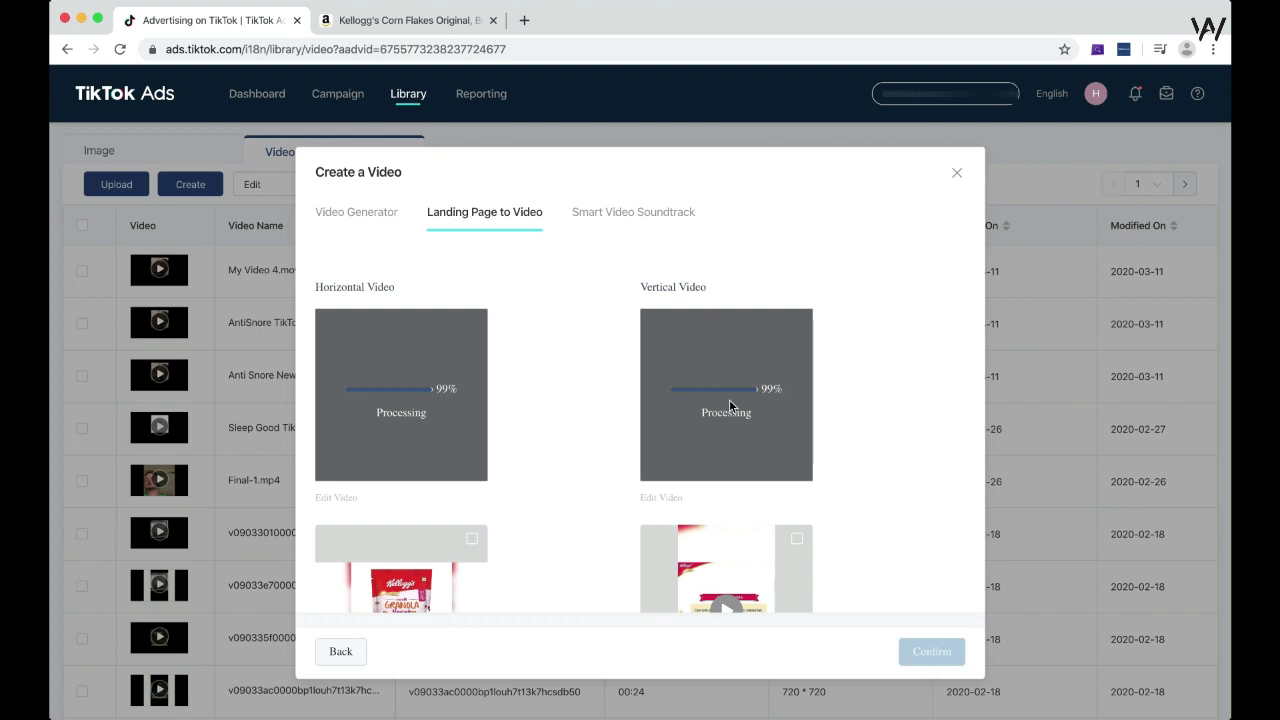
scroll(729, 402, down, 1)
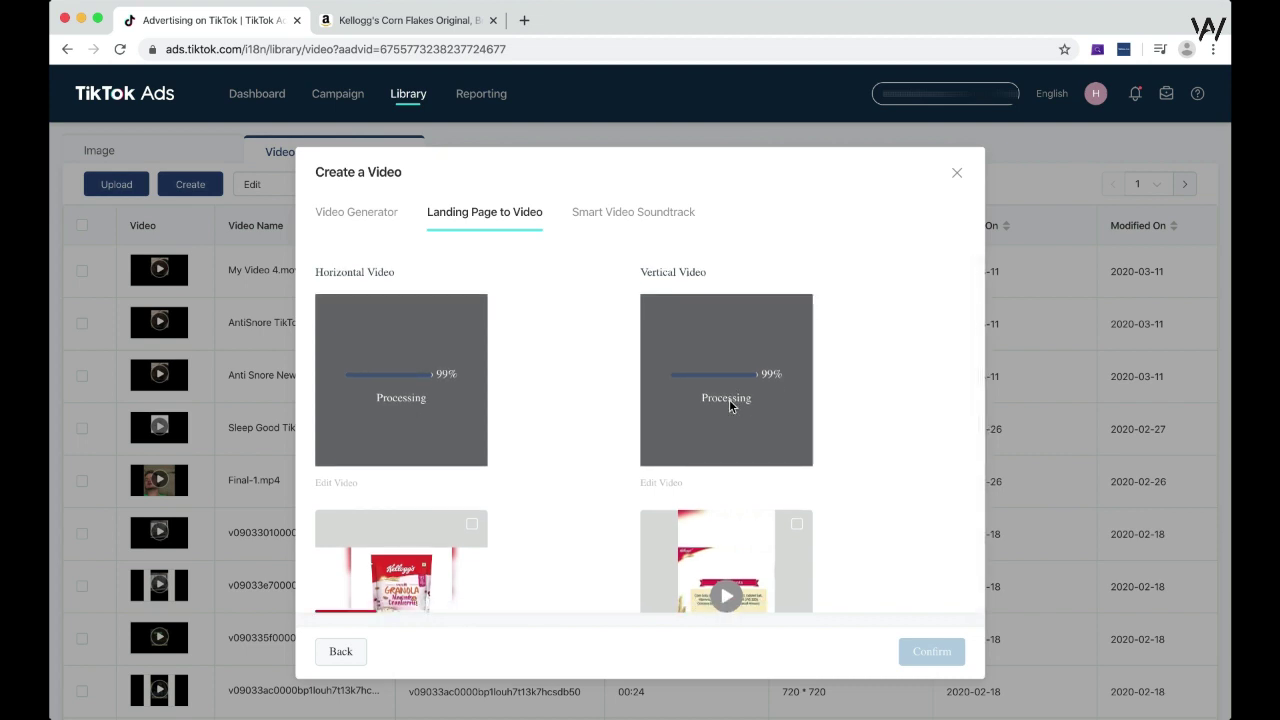
scroll(731, 404, up, 1)
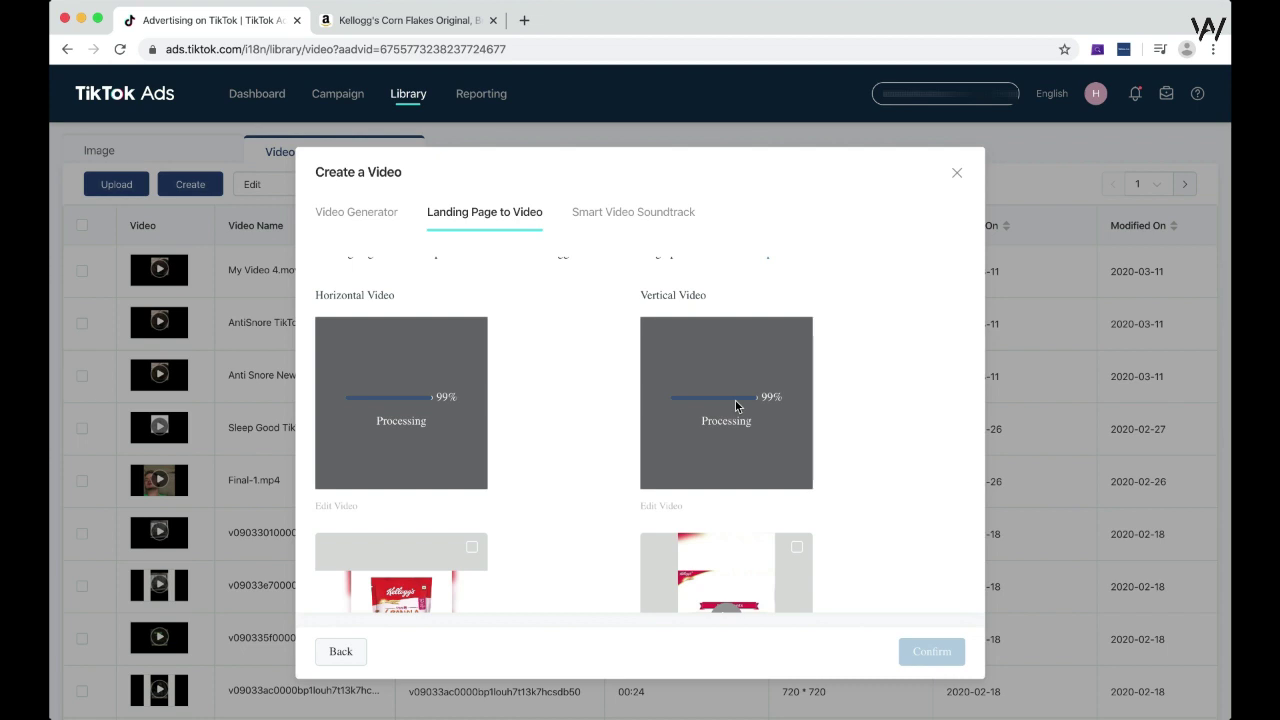
scroll(735, 400, down, 3)
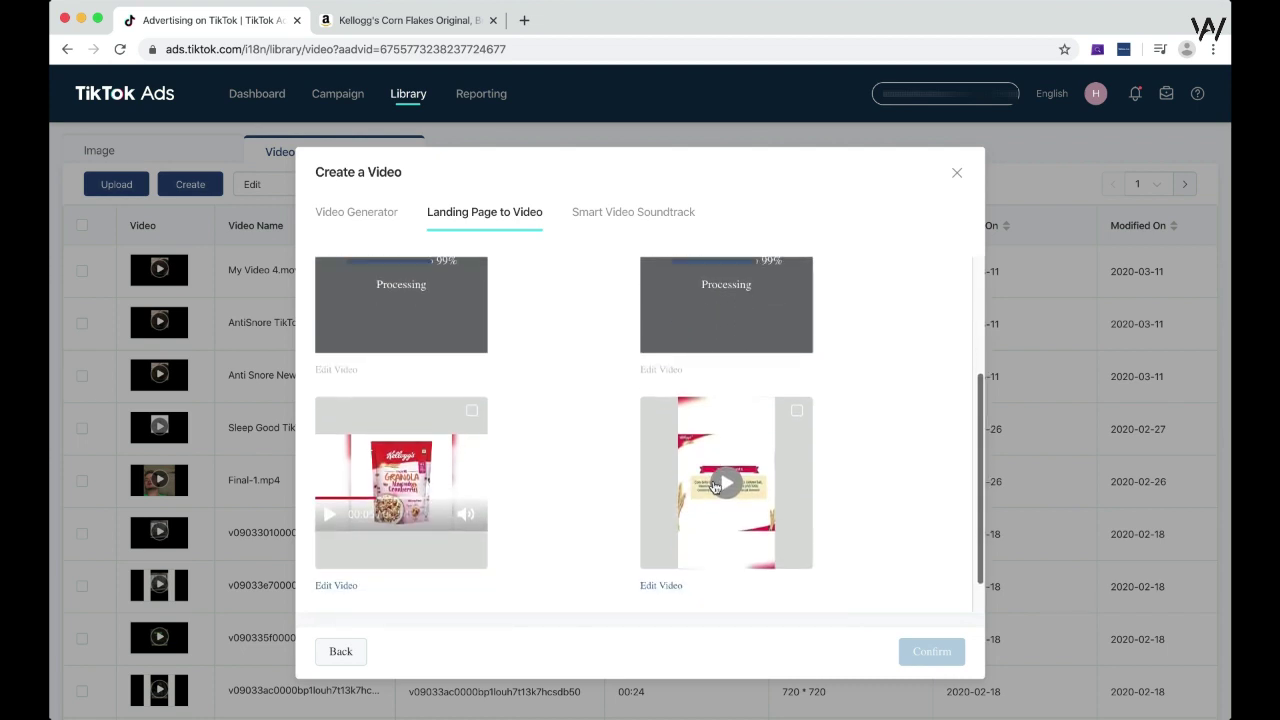
scroll(730, 478, up, 1)
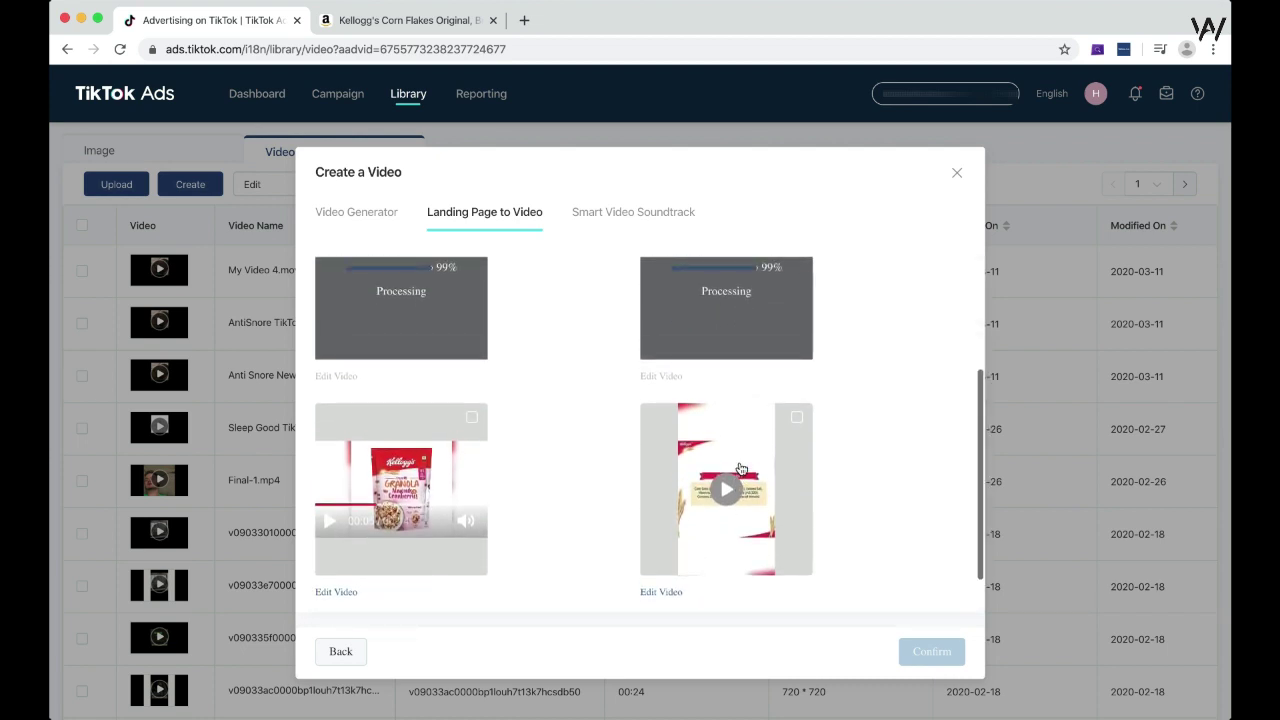
Open the finished vertical video for editing and review the images in its timeline.
click(667, 576)
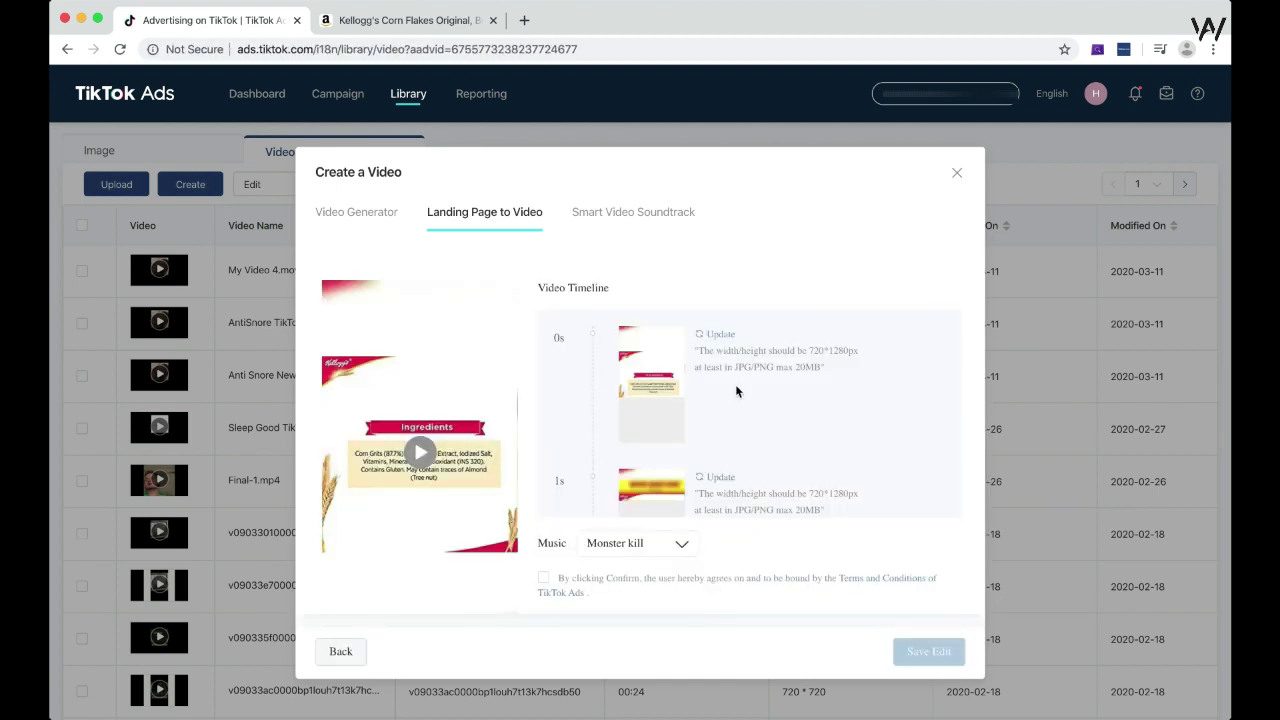
scroll(757, 371, down, 3)
scroll(757, 377, down, 3)
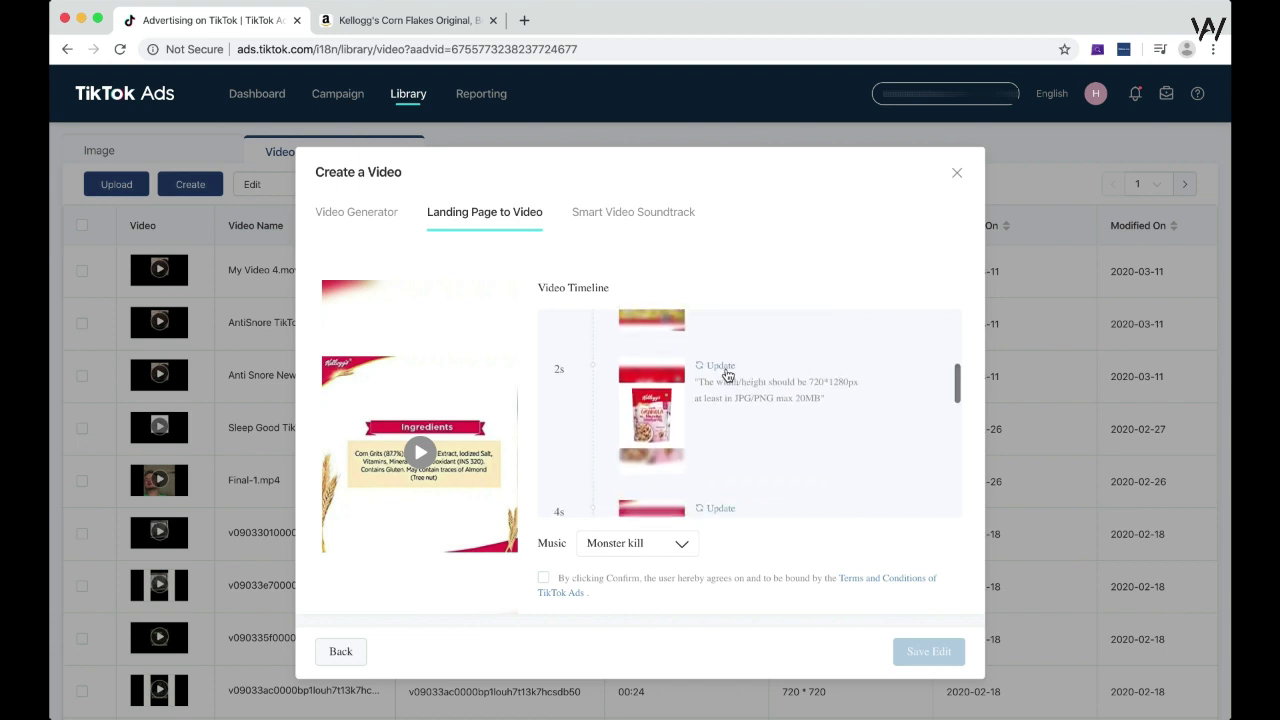
Try the Country track Positive Warmth as the vertical video's music, accept the Terms and Conditions, and leave the edit without saving.
scroll(724, 395, down, 3)
scroll(724, 397, down, 5)
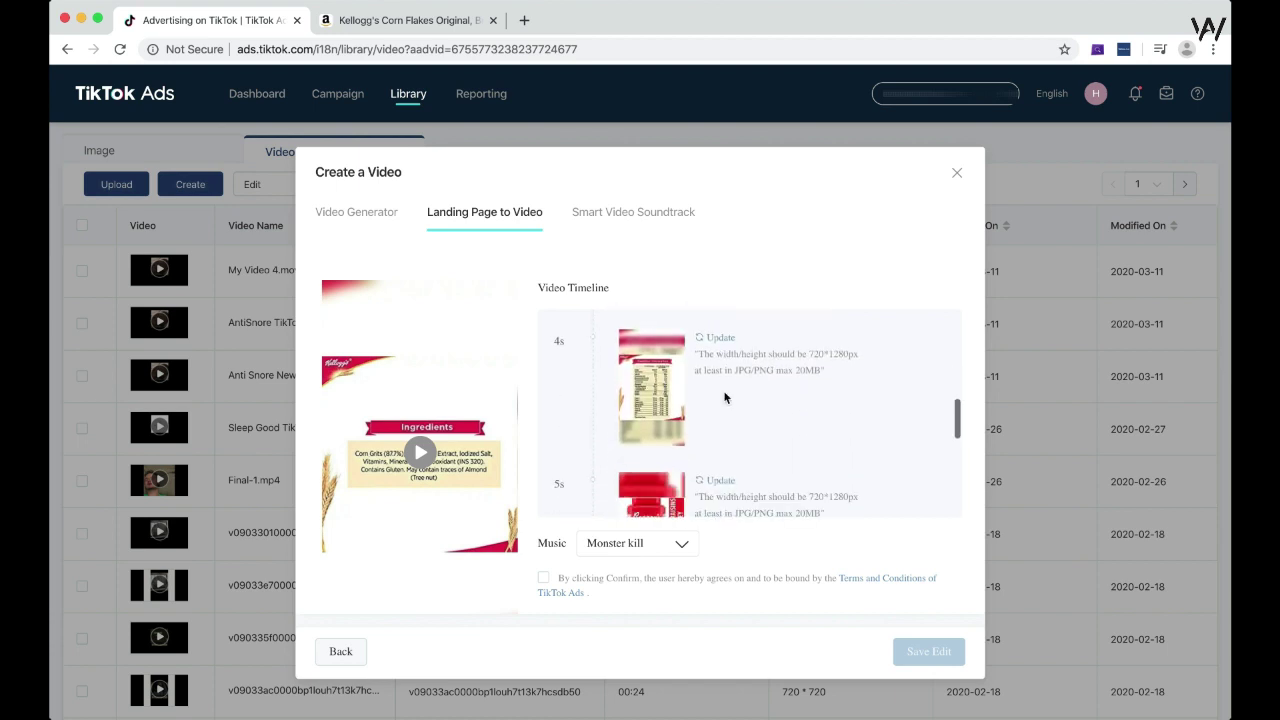
scroll(724, 397, down, 4)
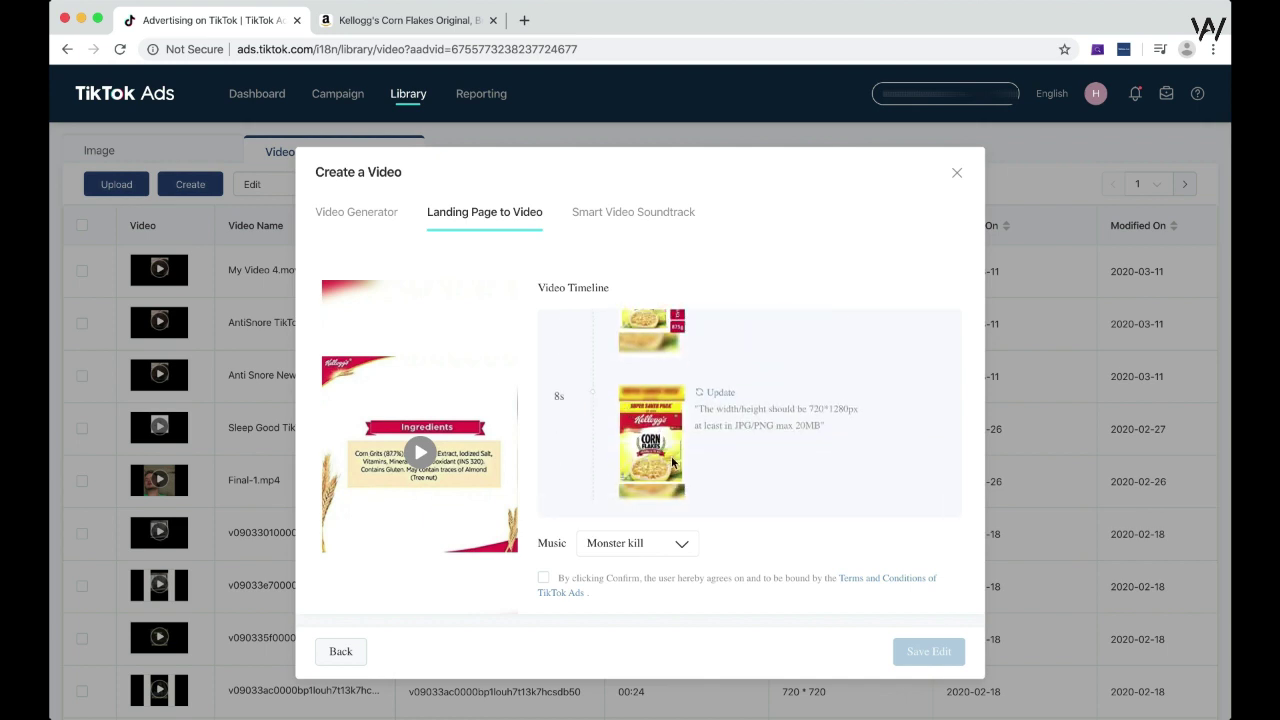
click(674, 545)
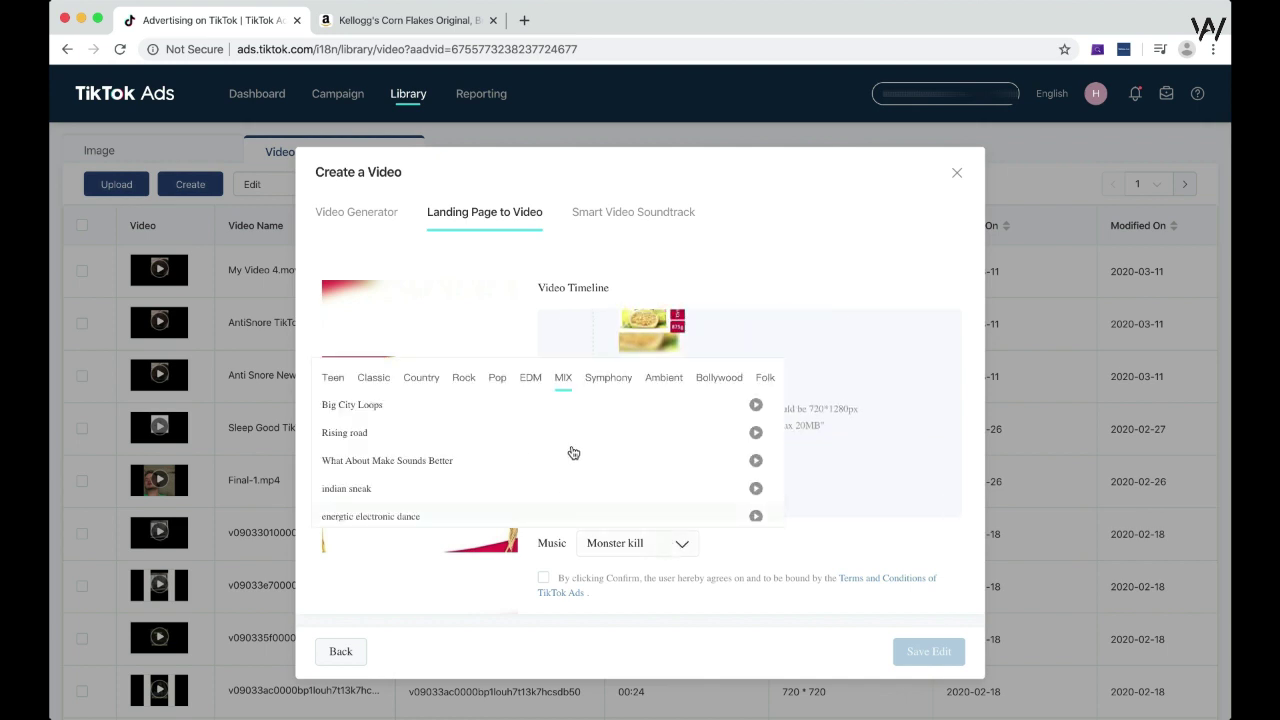
scroll(574, 451, down, 3)
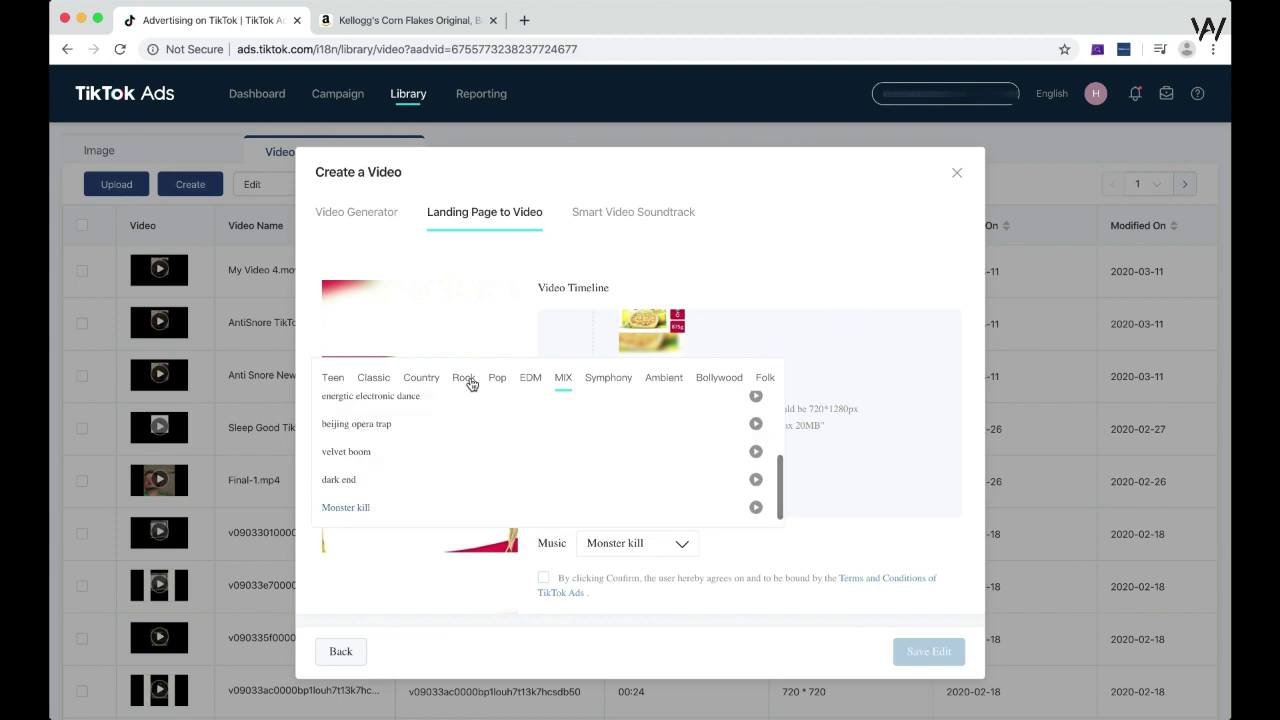
click(424, 381)
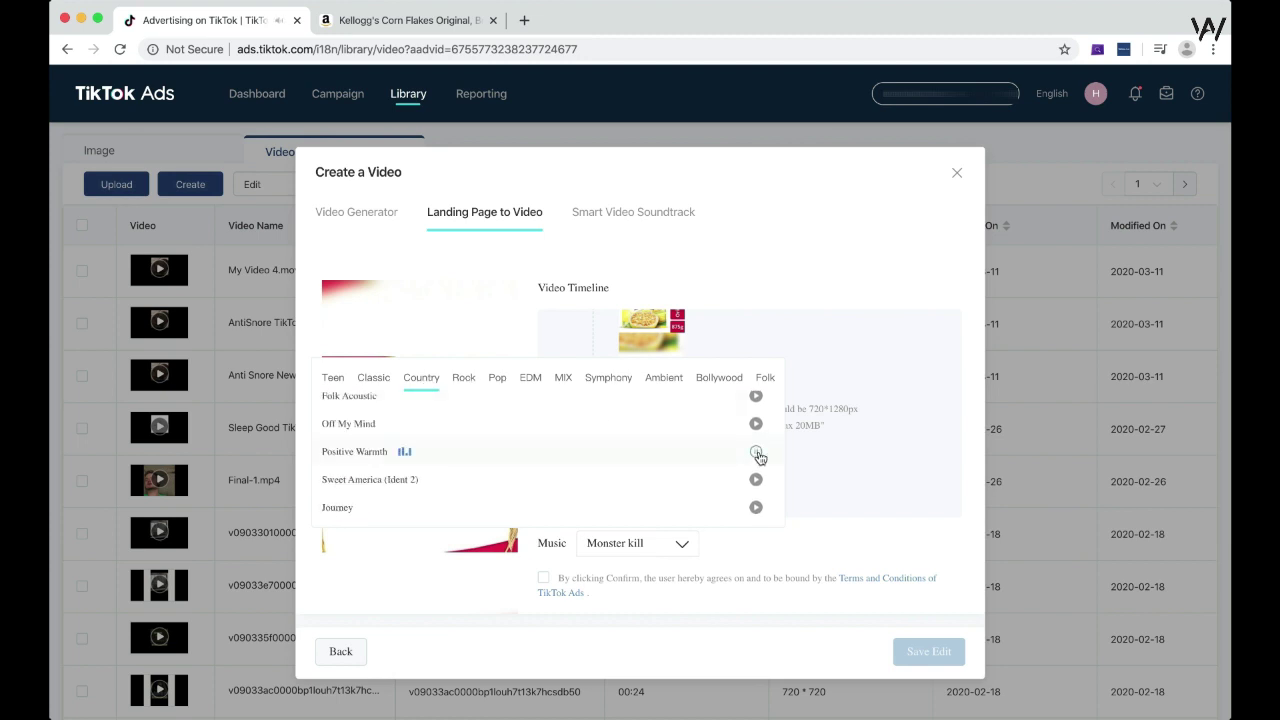
click(352, 452)
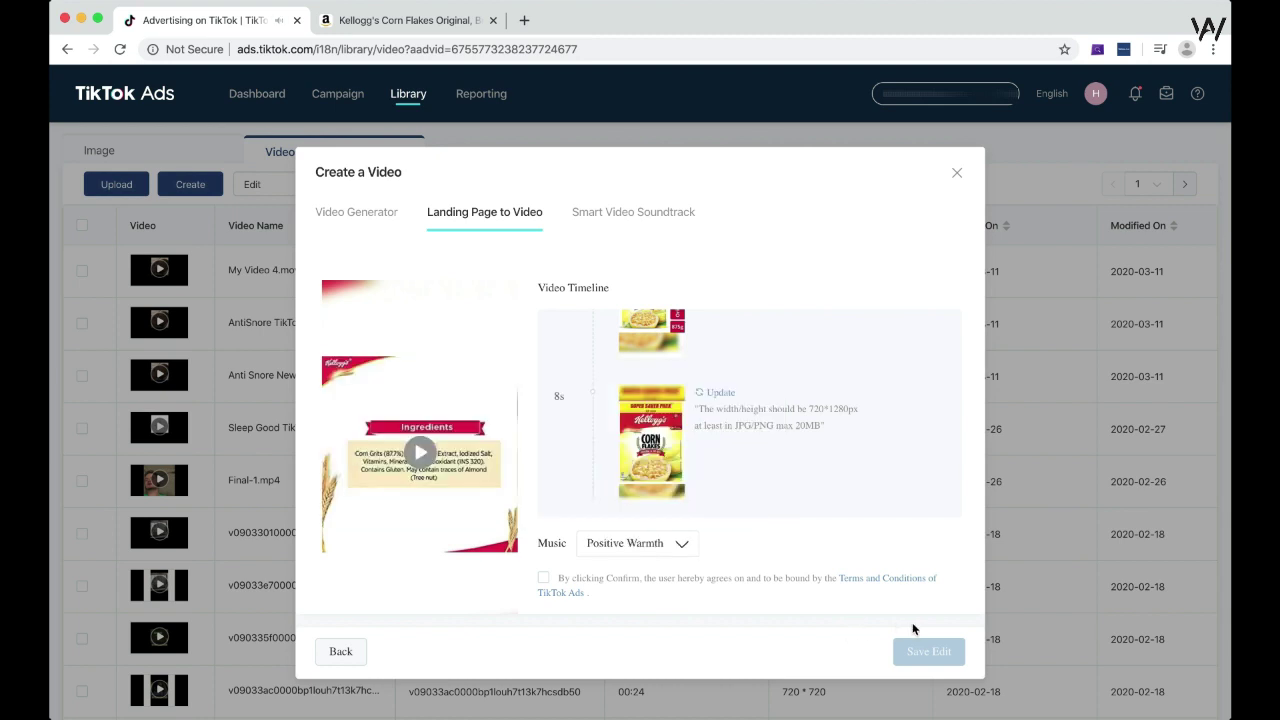
click(544, 582)
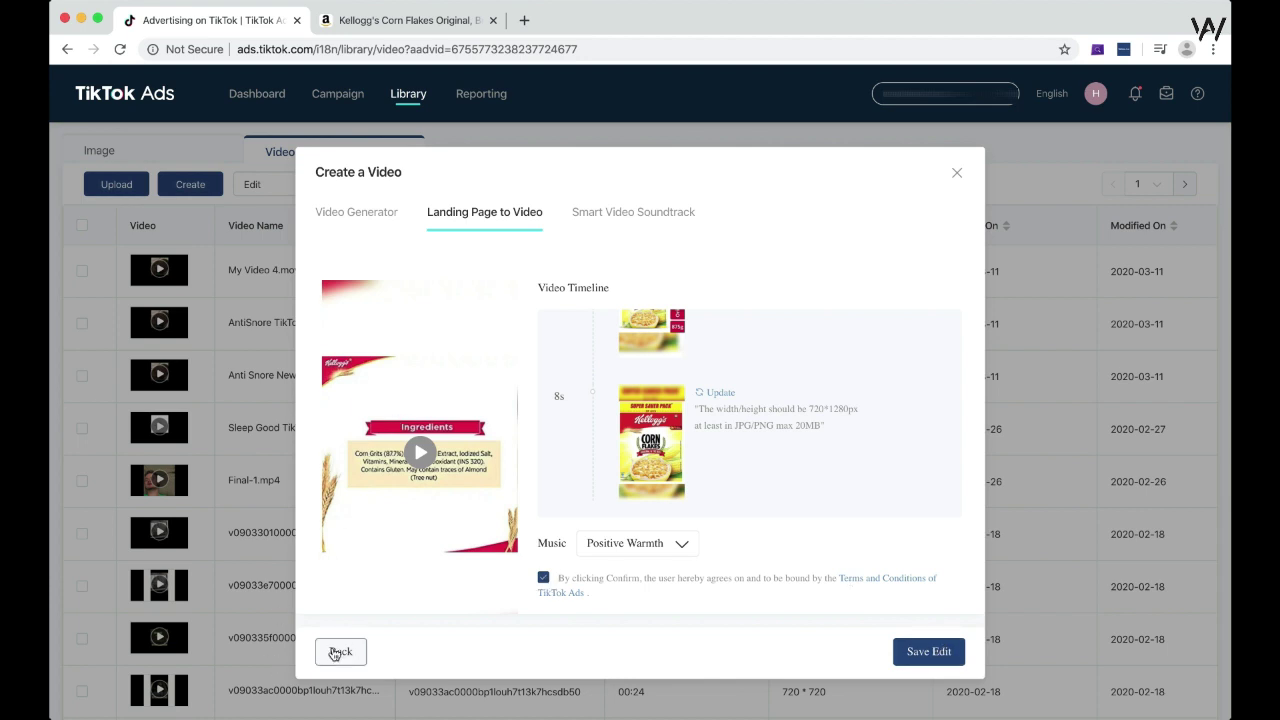
click(339, 651)
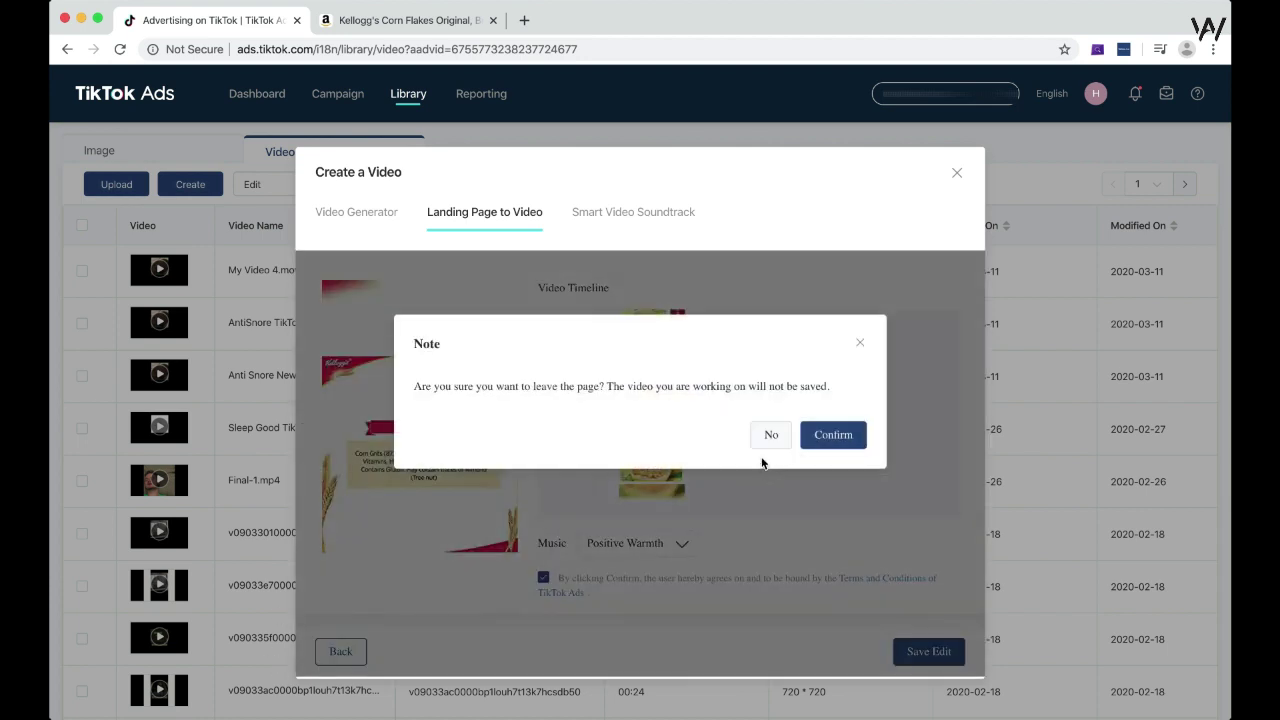
click(826, 436)
Check the list of generated videos for the processing progress of the remaining horizontal and vertical ones.
scroll(766, 450, up, 2)
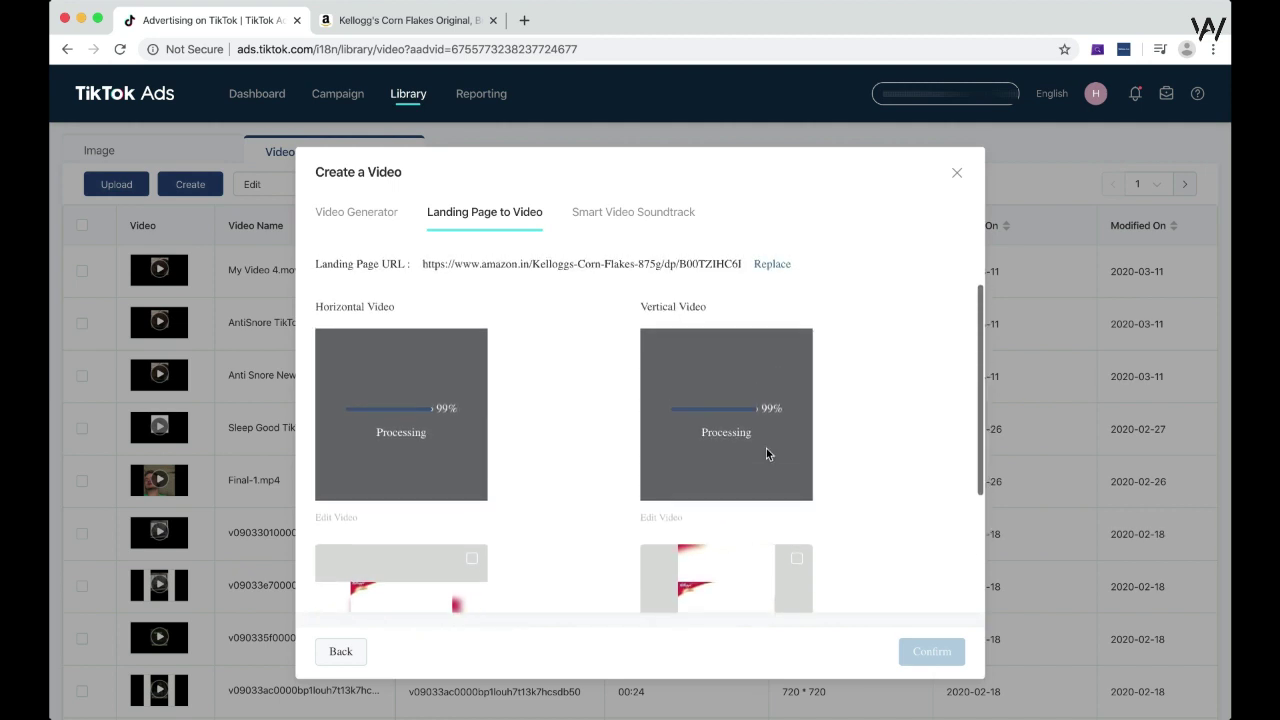
scroll(701, 440, down, 2)
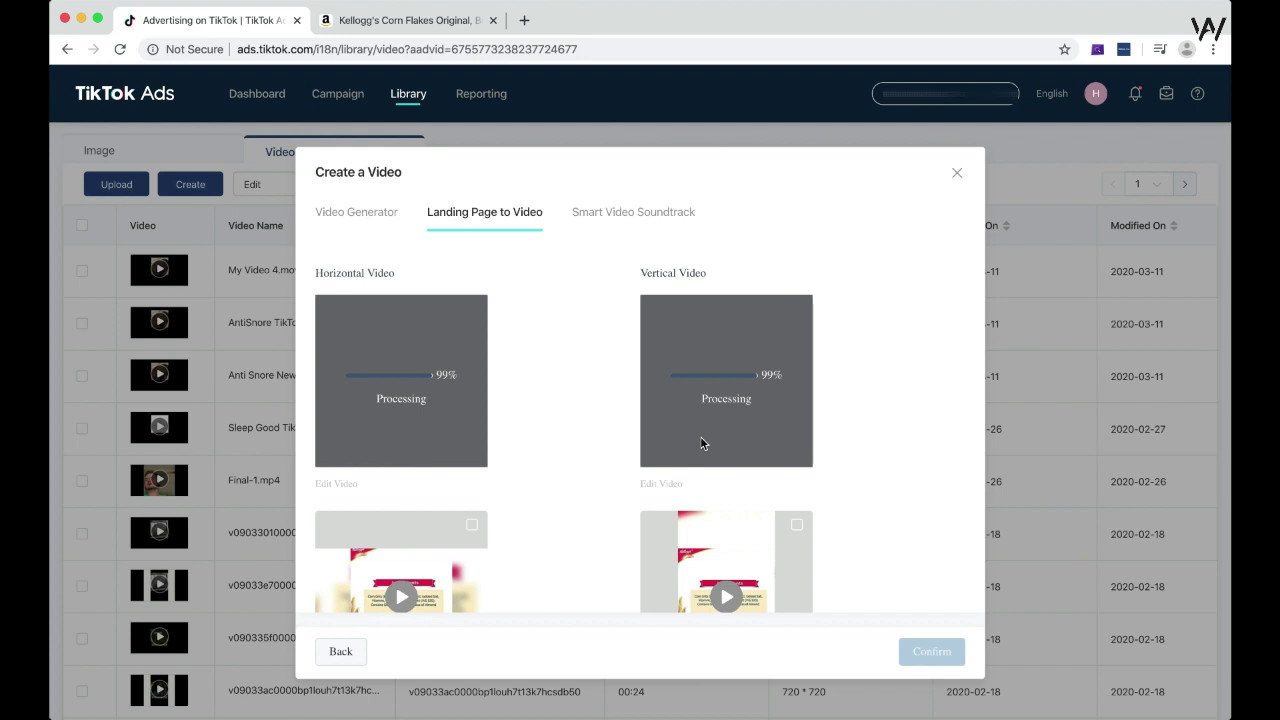
scroll(701, 439, down, 1)
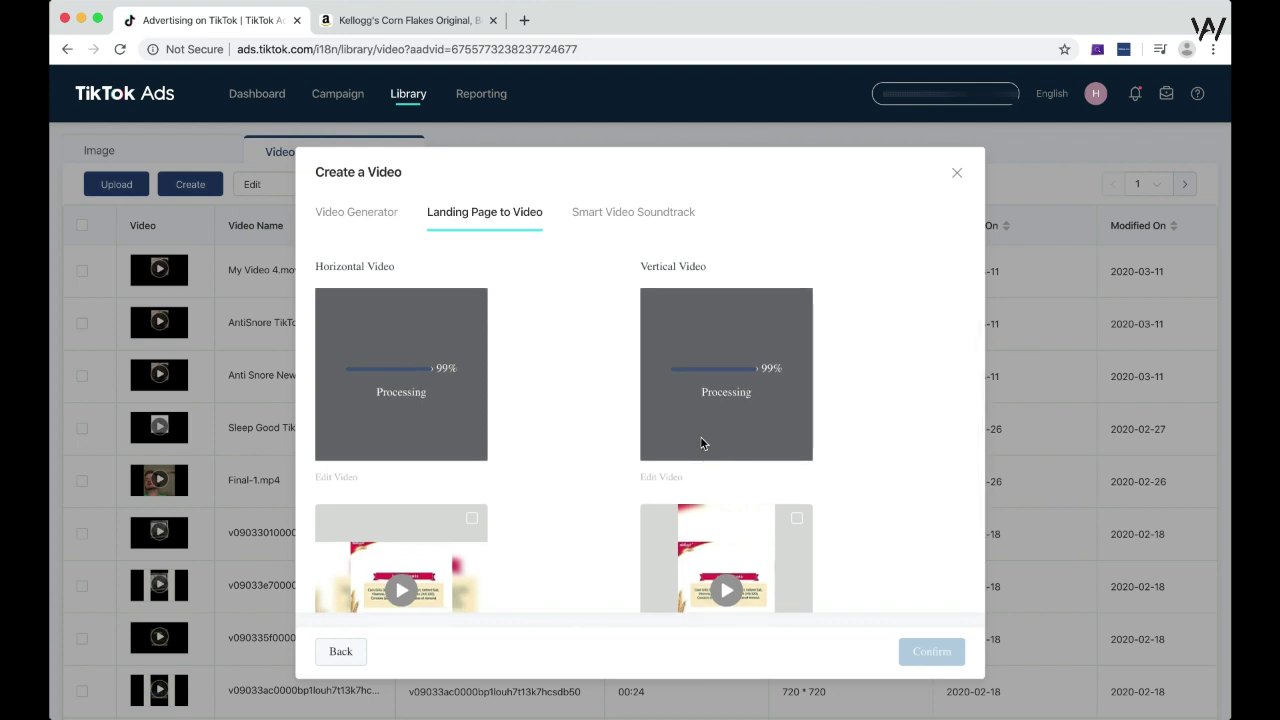
scroll(701, 443, down, 3)
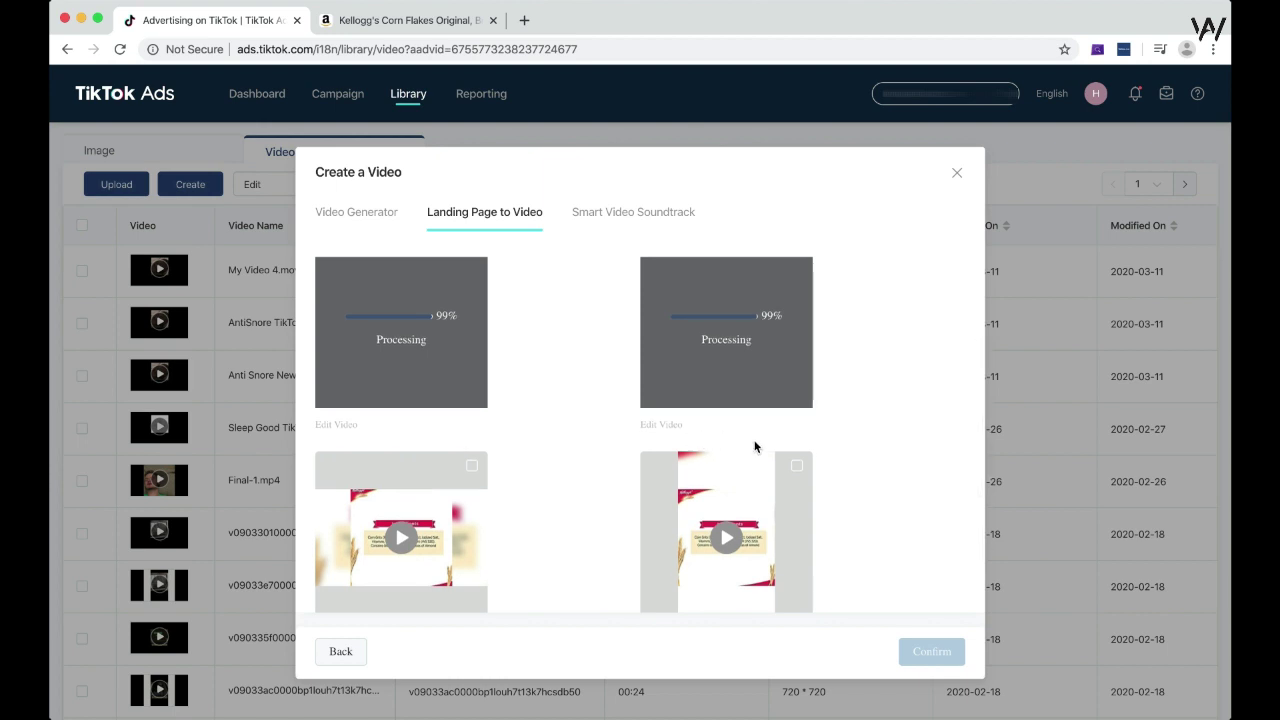
scroll(755, 446, down, 2)
scroll(755, 446, down, 3)
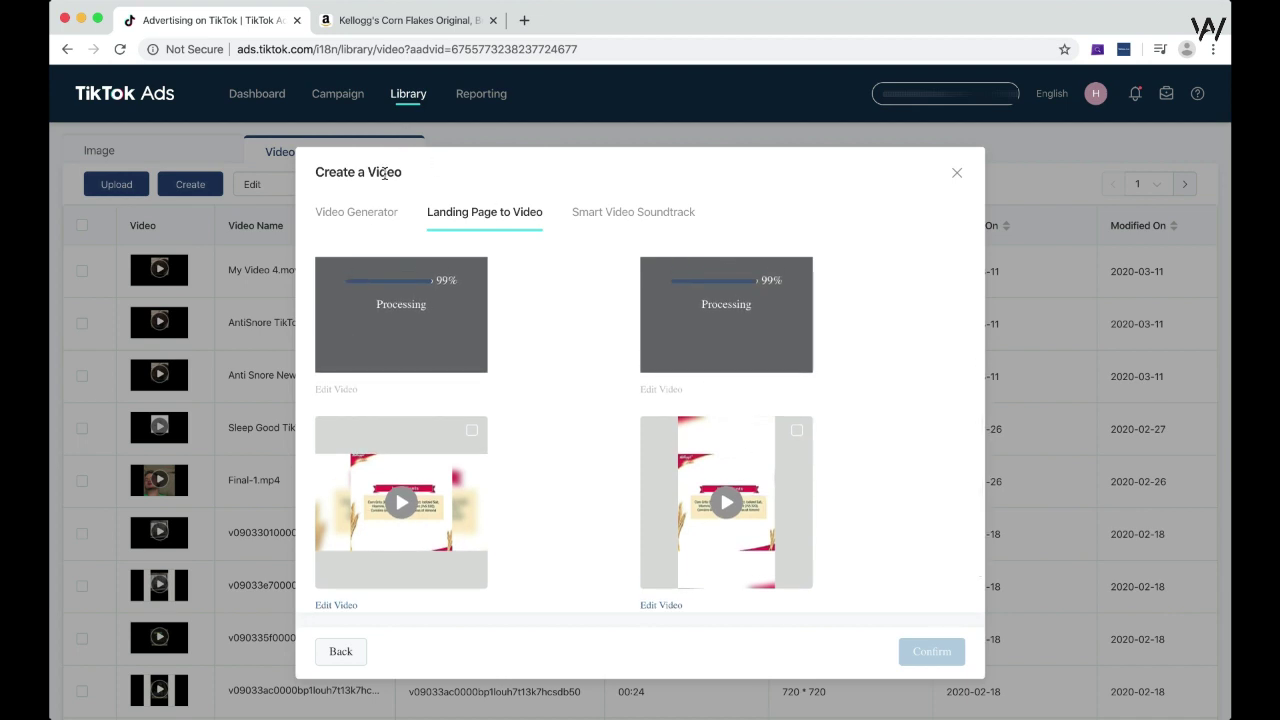
Switch to the Video Generator, choose to use a video template, and browse the vertical templates.
click(359, 214)
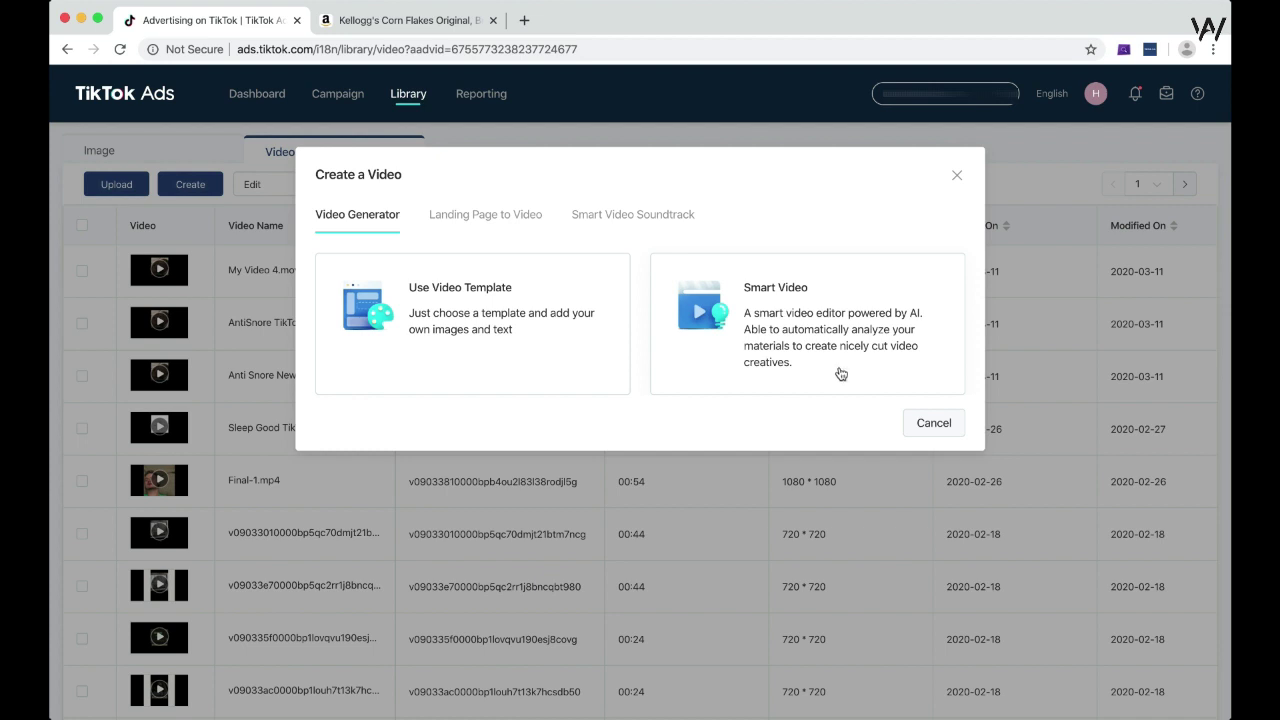
click(406, 300)
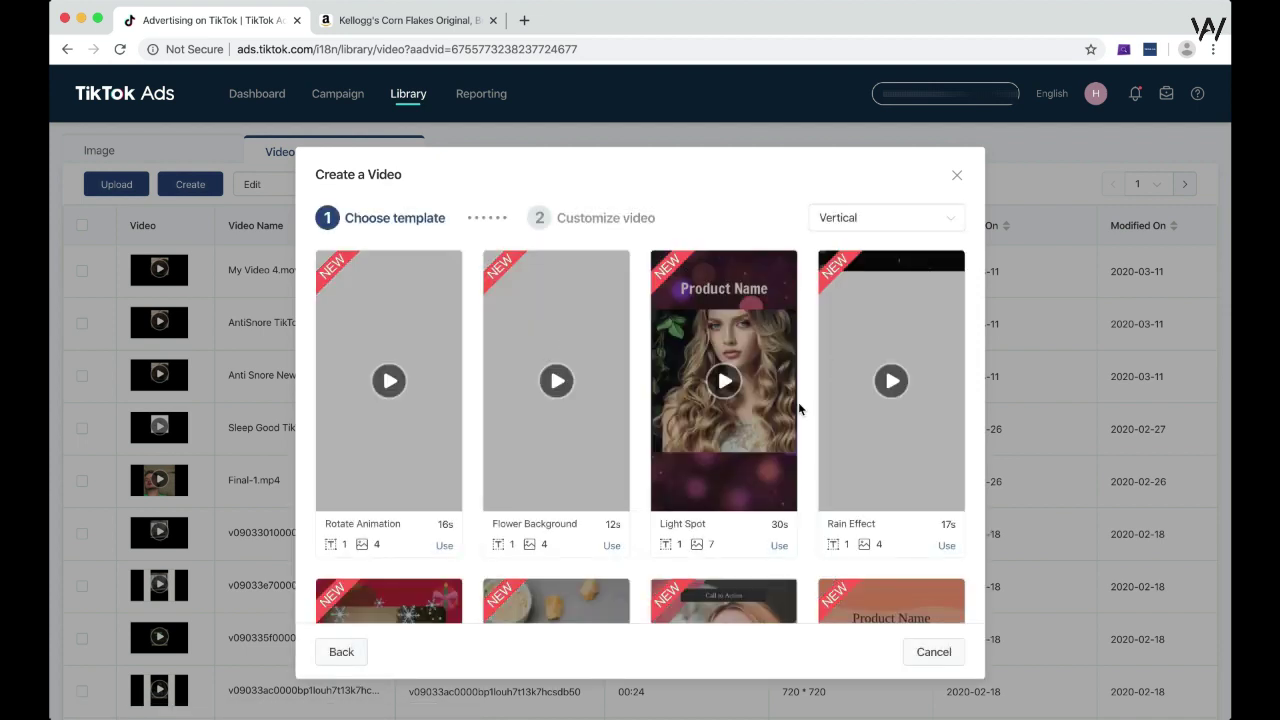
scroll(731, 424, down, 6)
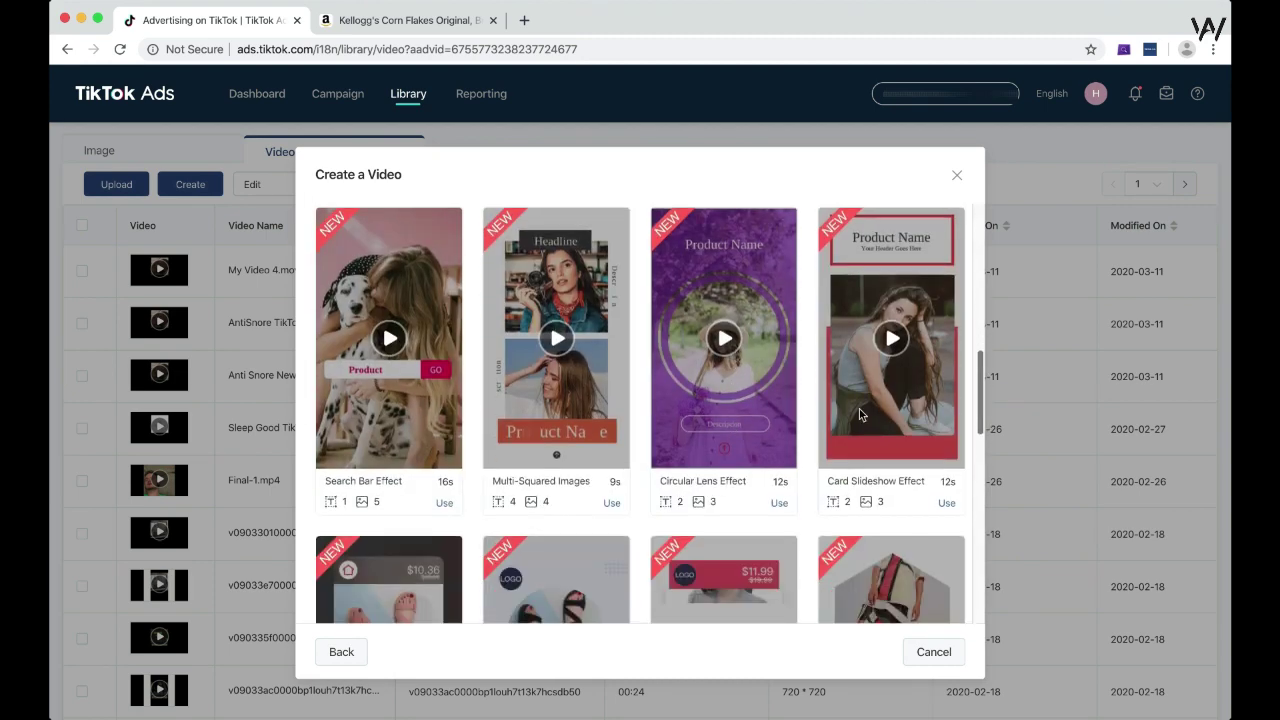
scroll(859, 408, up, 6)
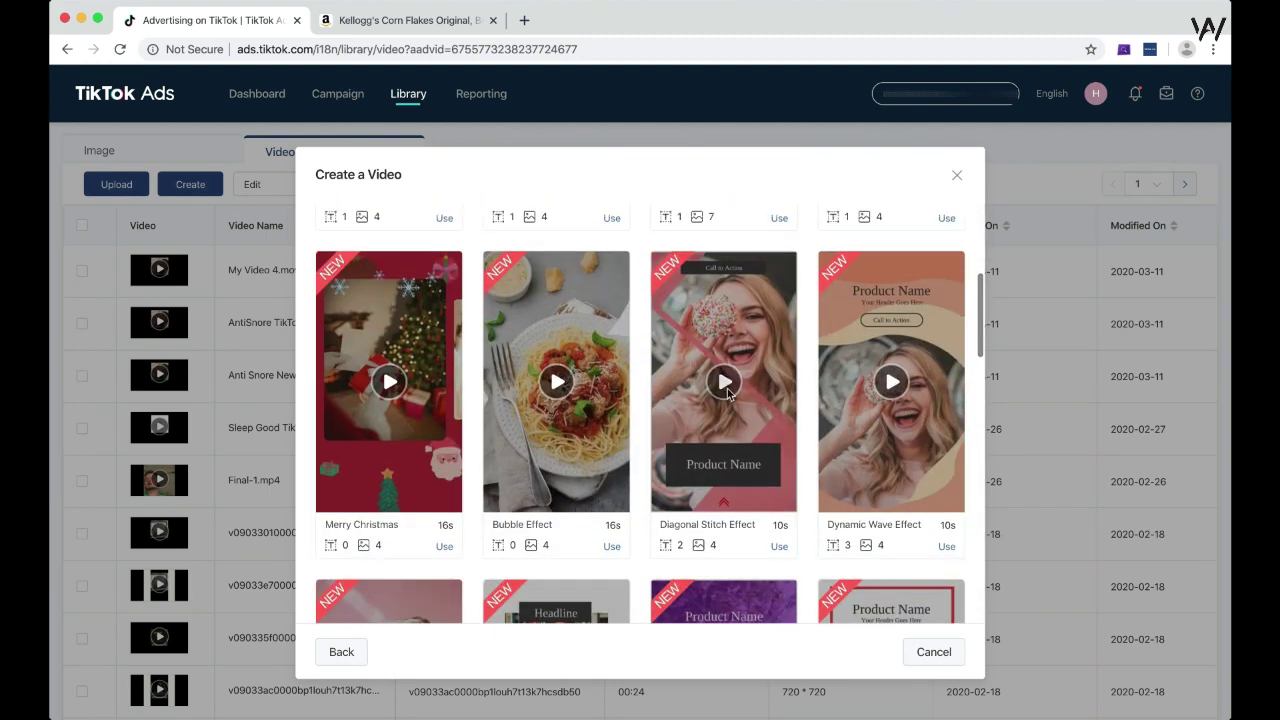
Play the Diagonal Stitch Effect and Dynamic Wave Effect template previews and look through further templates.
click(727, 388)
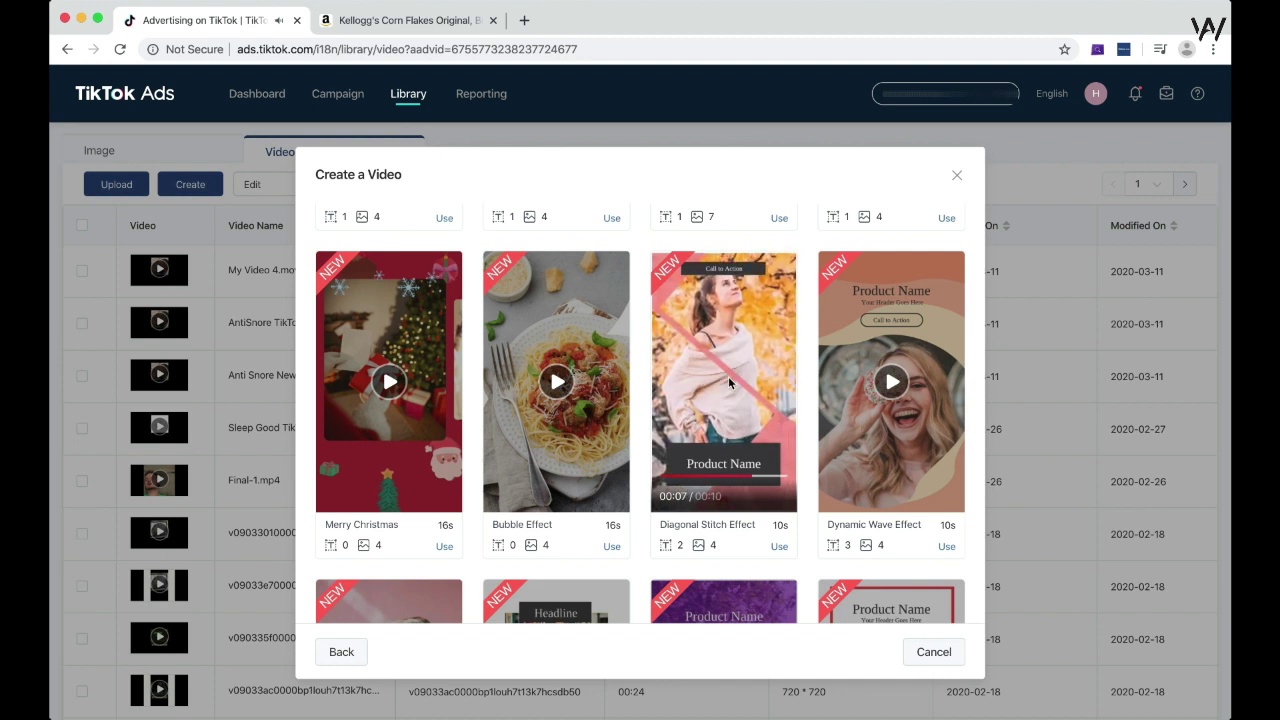
click(893, 382)
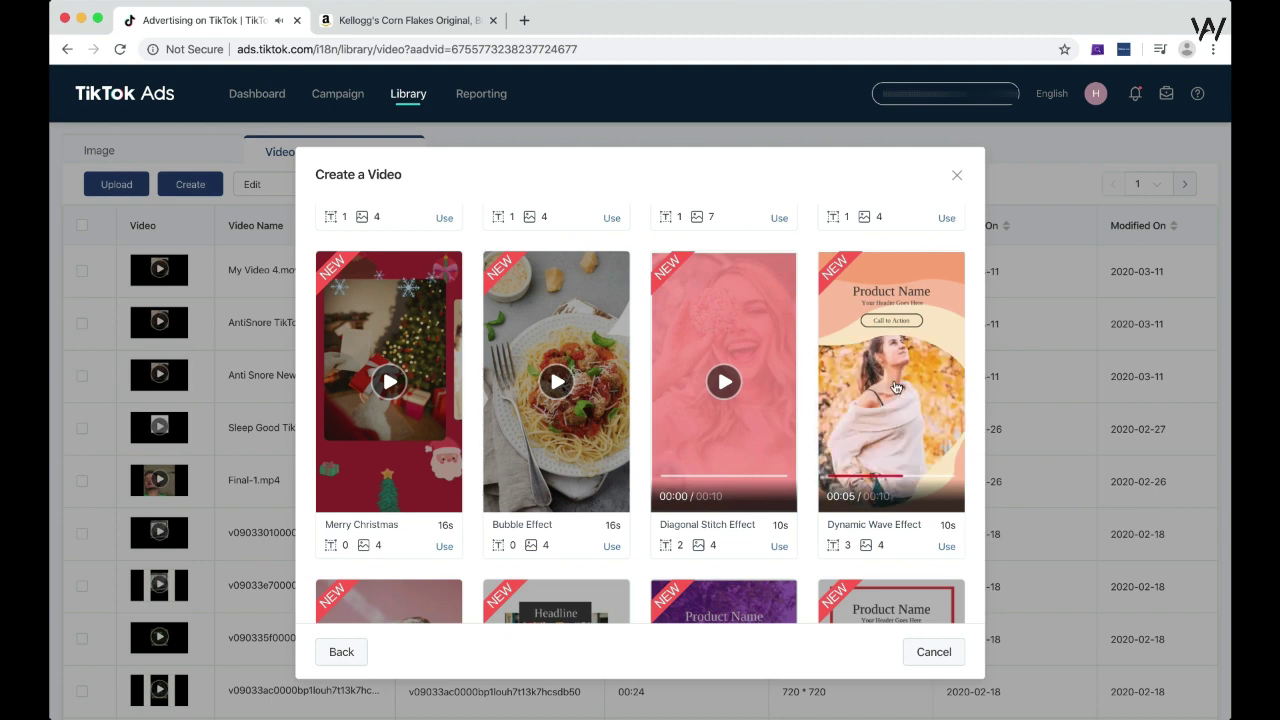
scroll(896, 386, down, 2)
scroll(896, 386, down, 5)
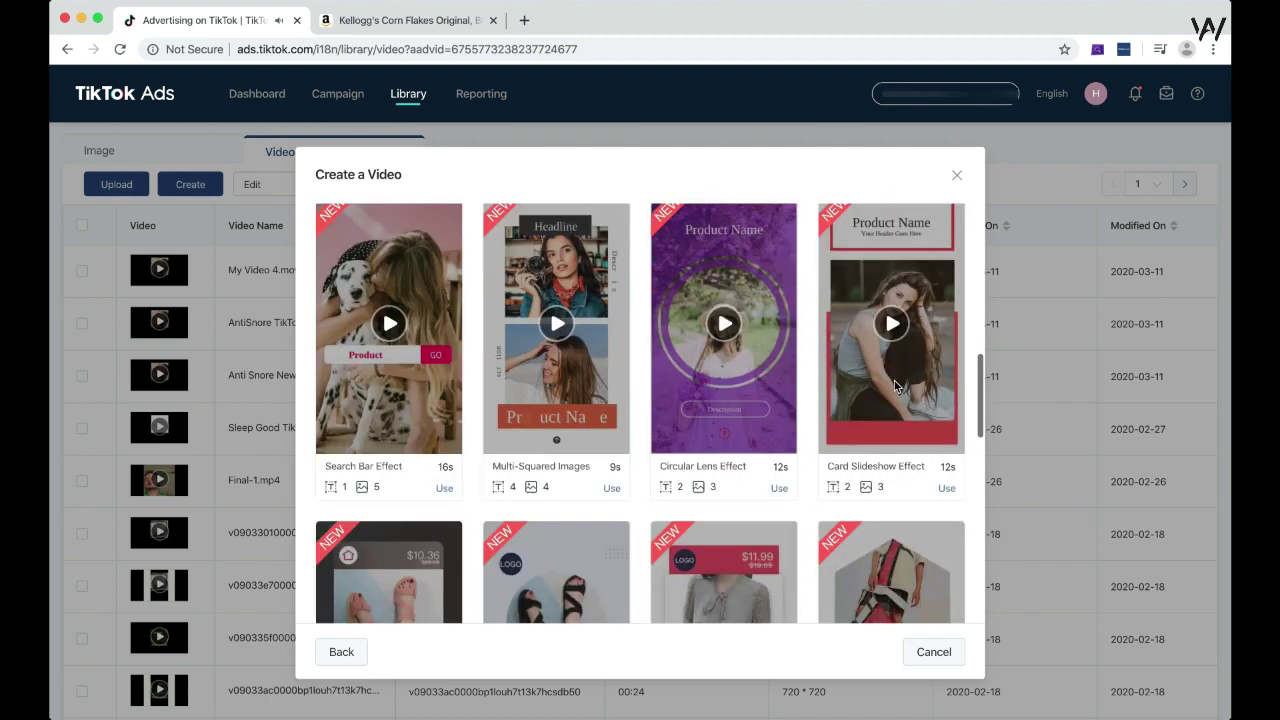
scroll(894, 380, down, 3)
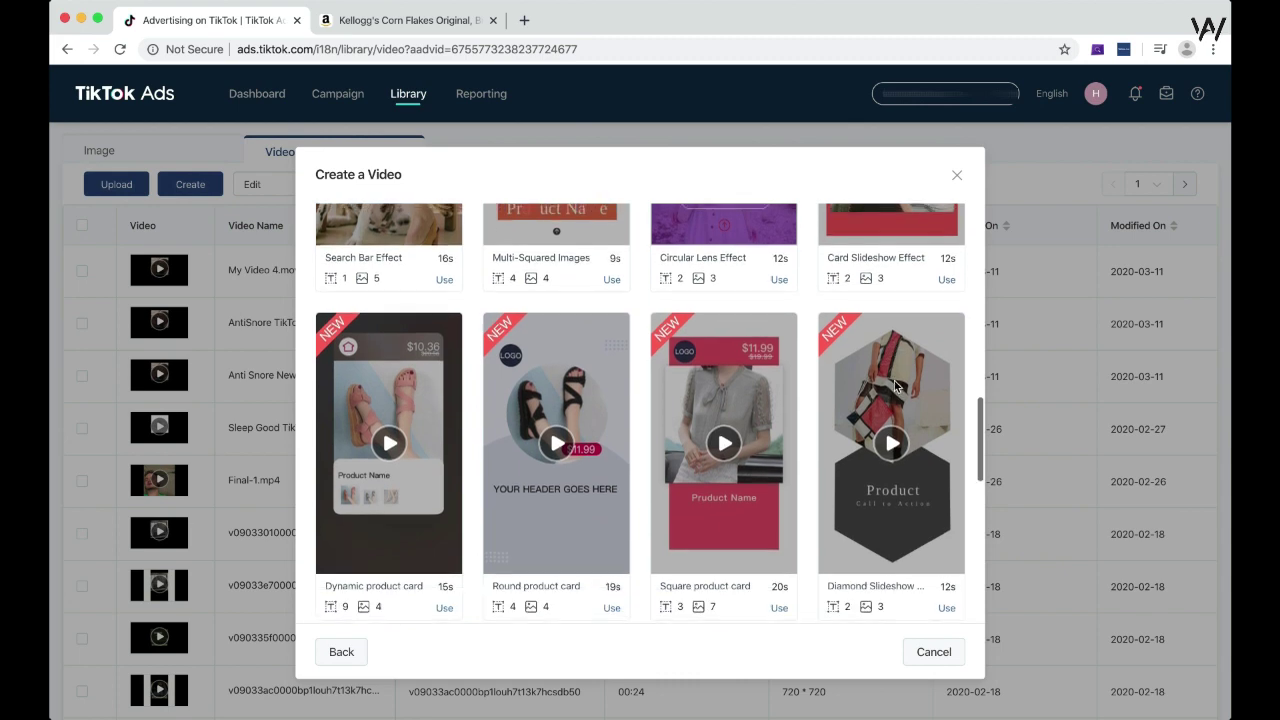
Preview the Multi-Squared Images template and use it for the new video.
scroll(894, 380, up, 3)
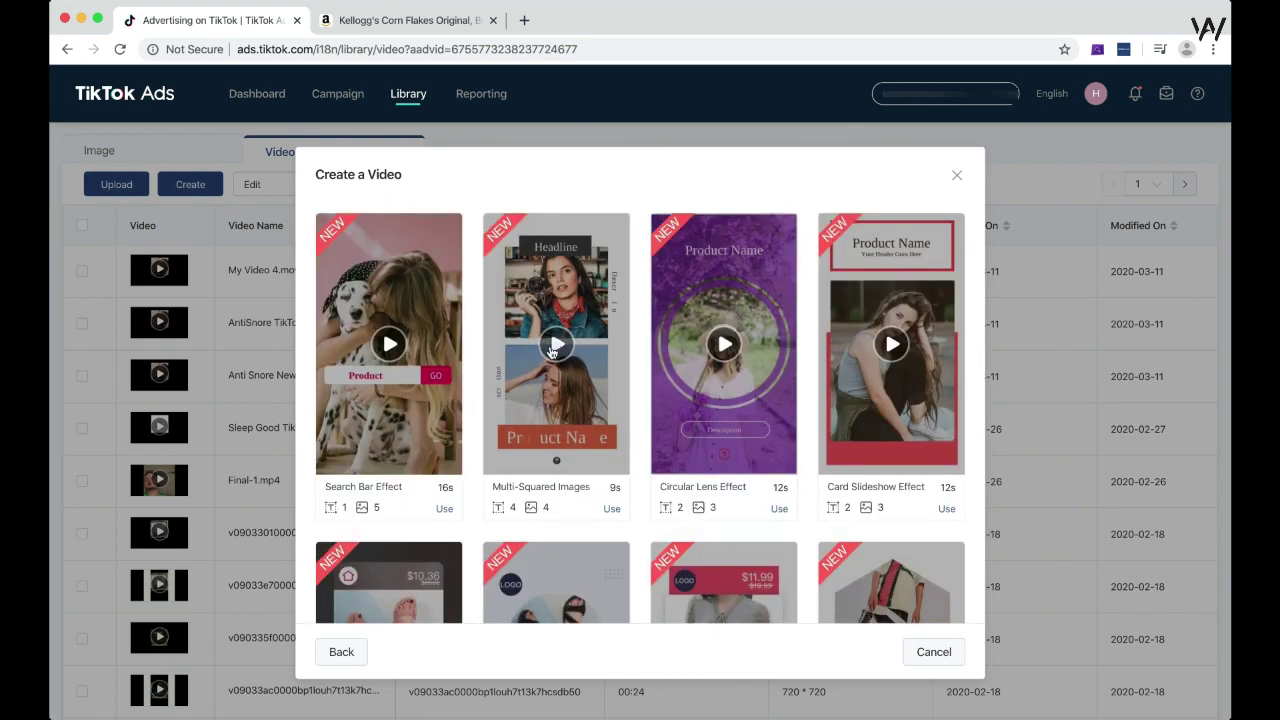
click(556, 344)
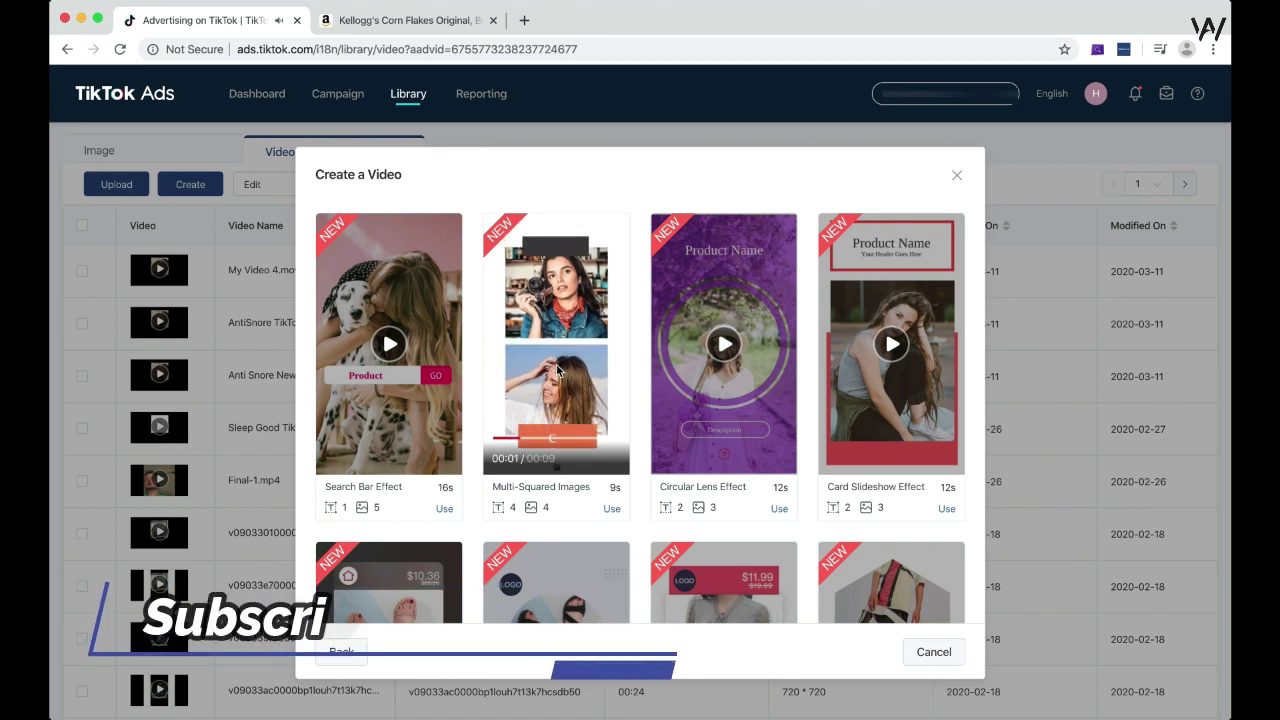
click(611, 510)
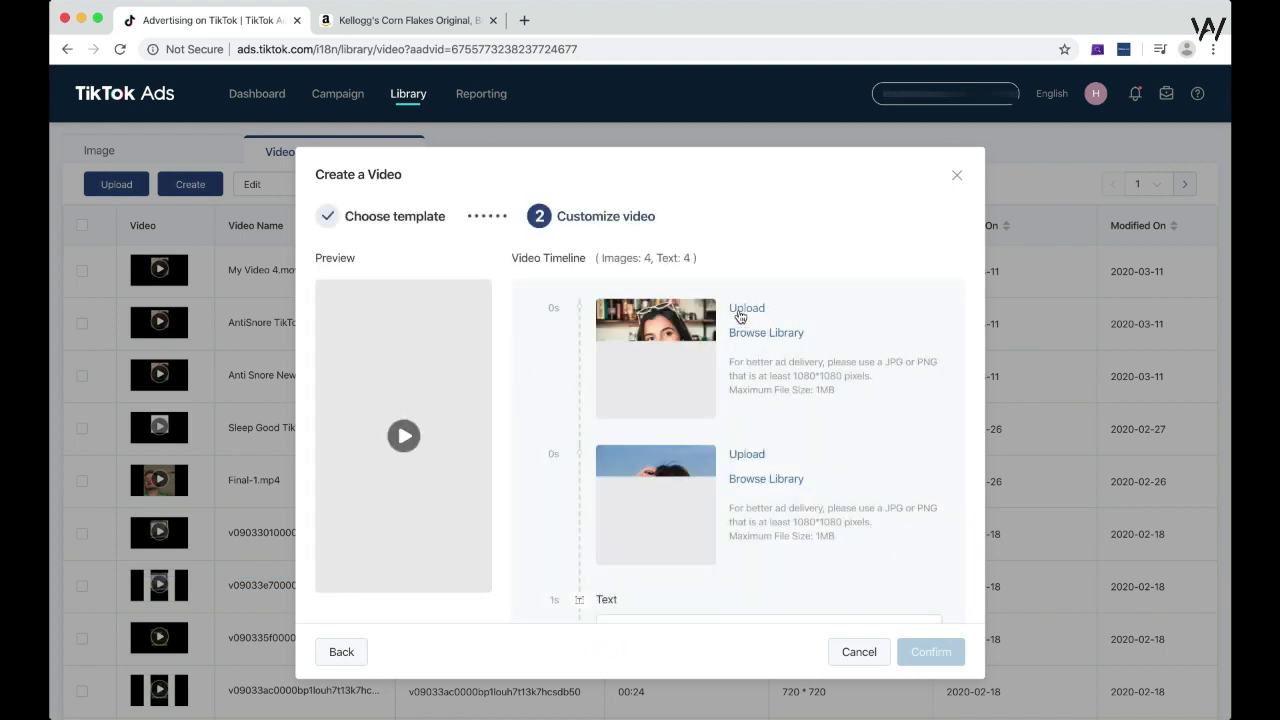
Examine the template's image and text slots in the timeline and play the preview to see where the texts appear.
scroll(705, 464, down, 5)
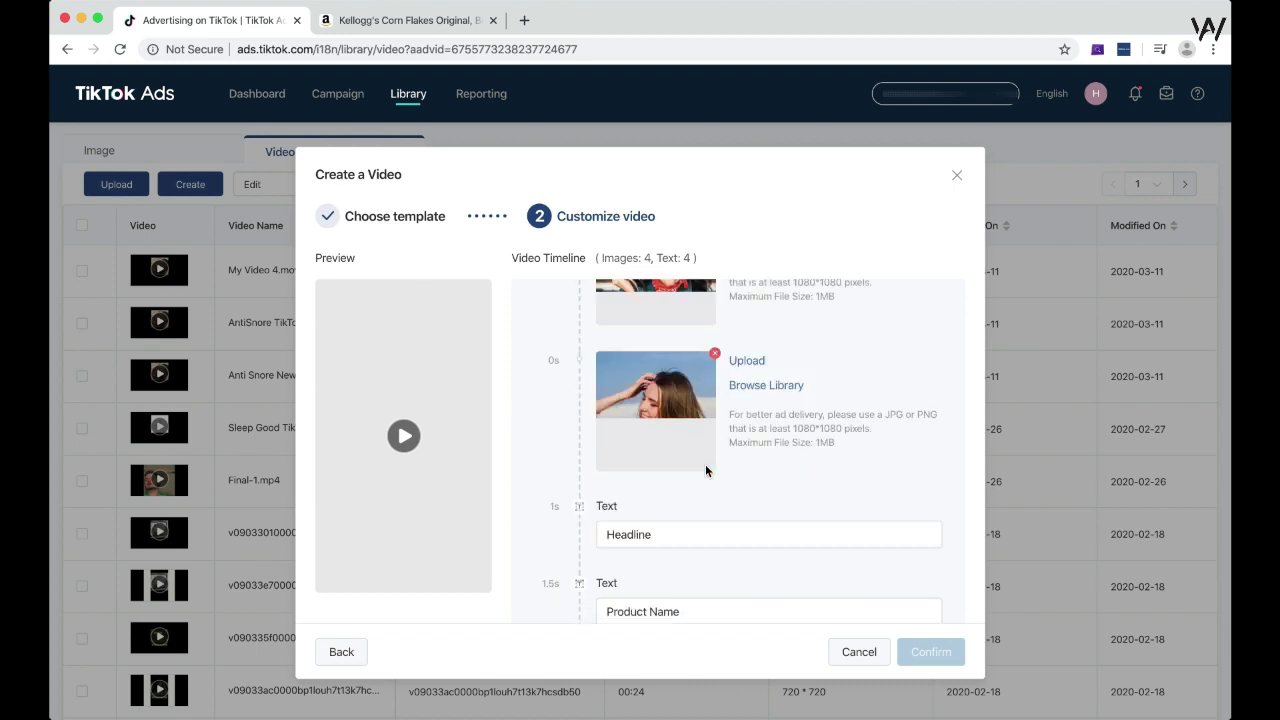
click(679, 378)
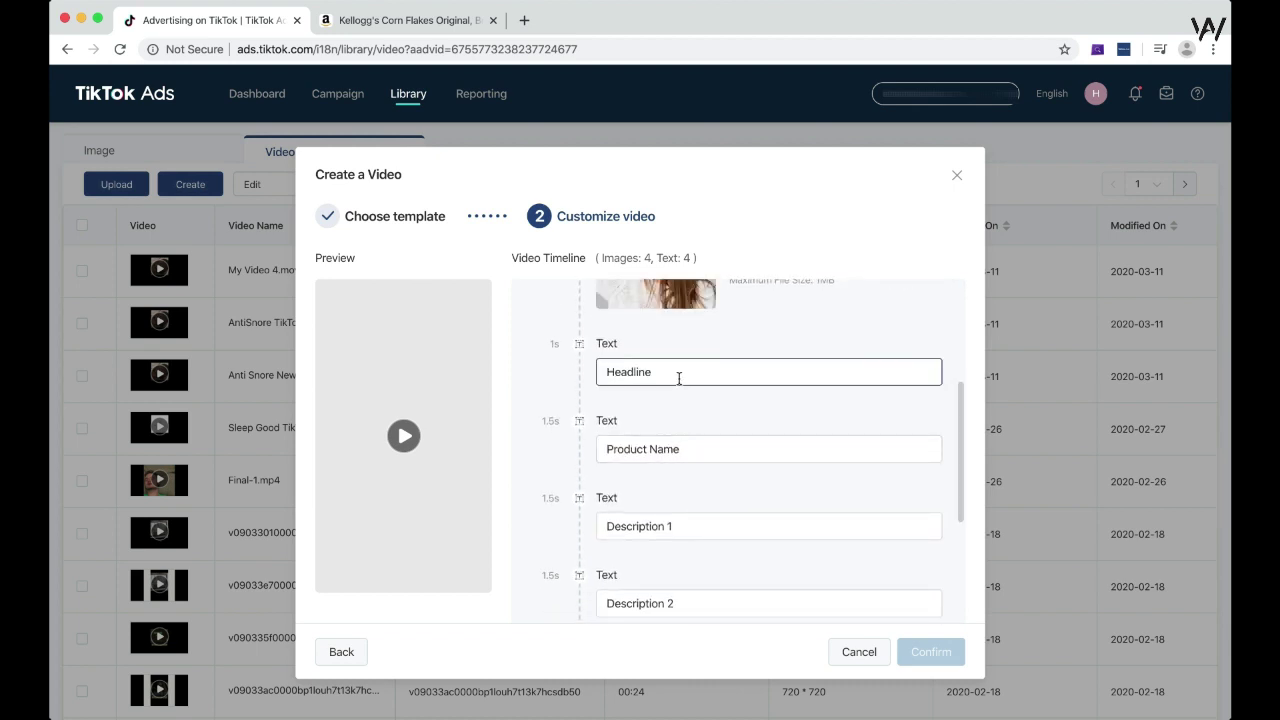
key(super+a)
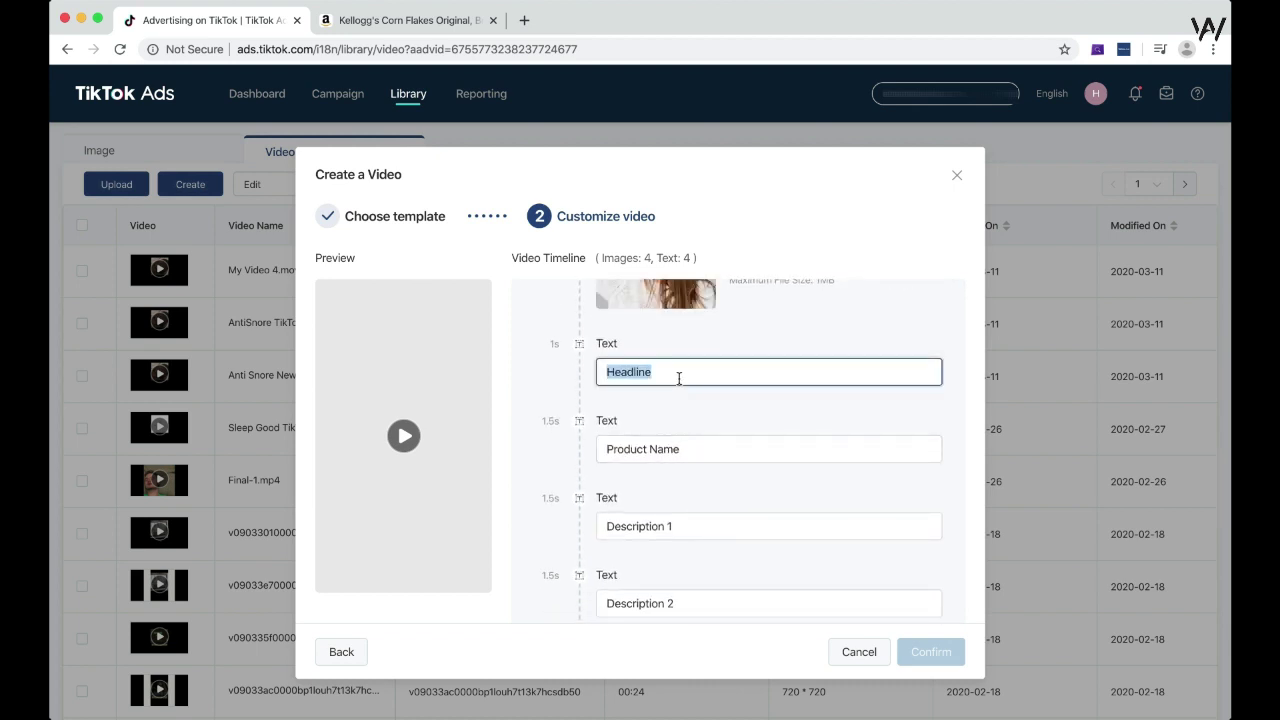
click(399, 428)
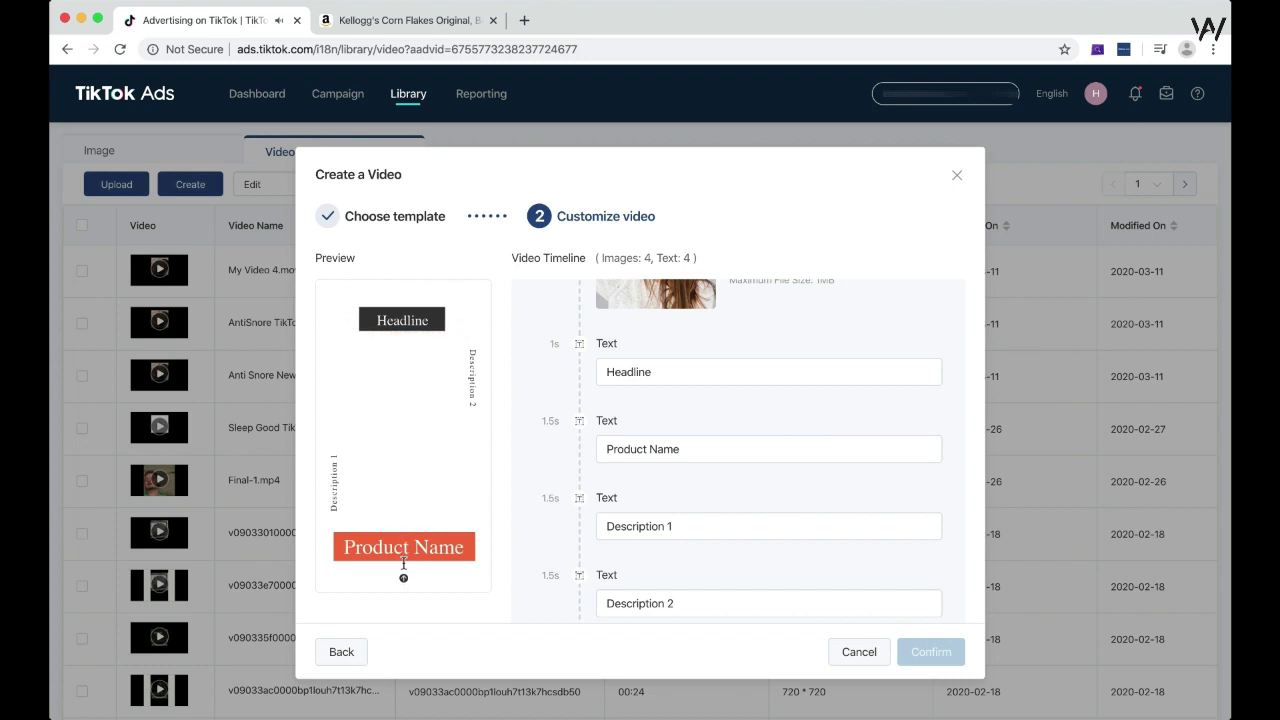
Replace the headline text with "TEst" and the product name text with "Tshirt for Women".
click(663, 371)
key(ctrl+a)
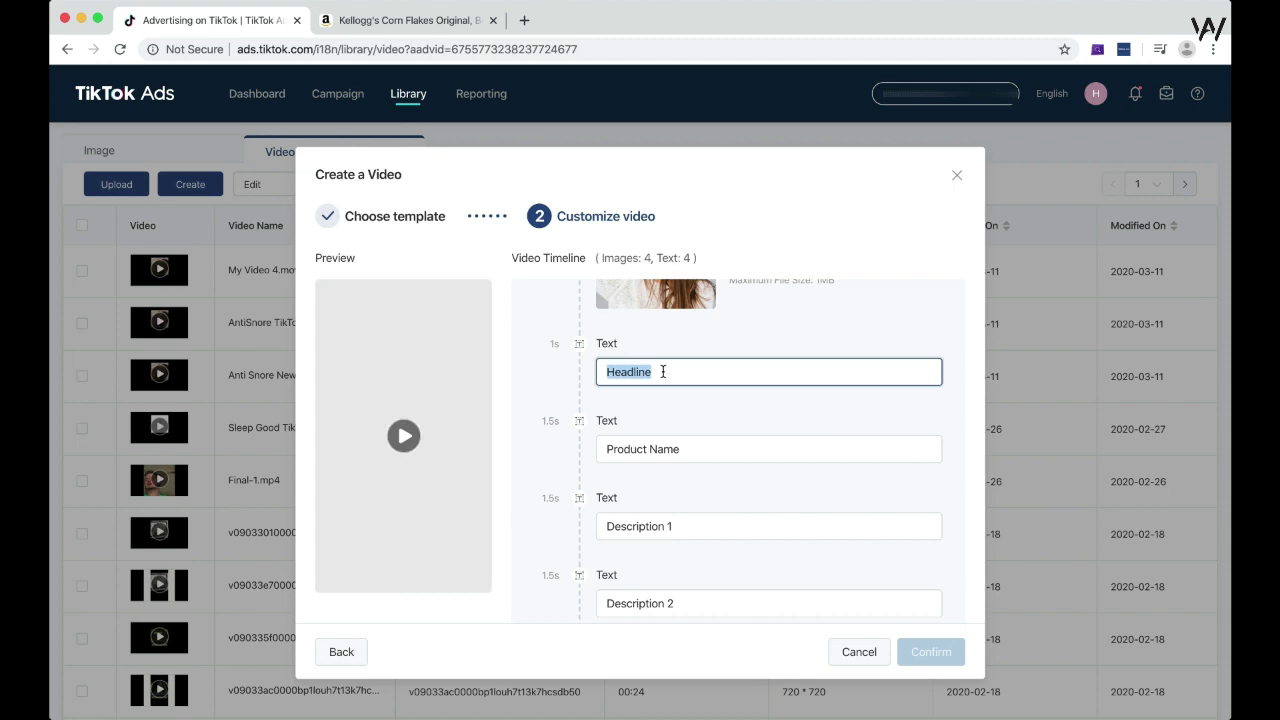
text(TEst)
click(666, 447)
key(ctrl+a)
text(Tshirt)
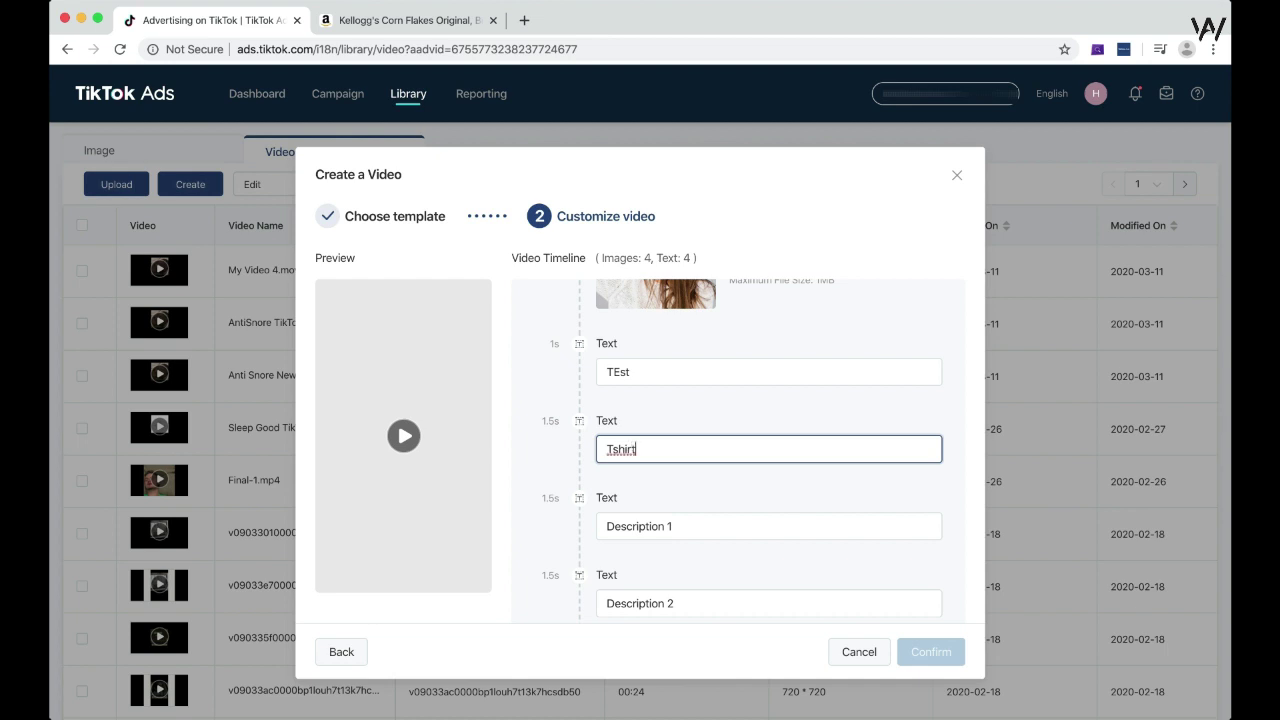
text( for Women)
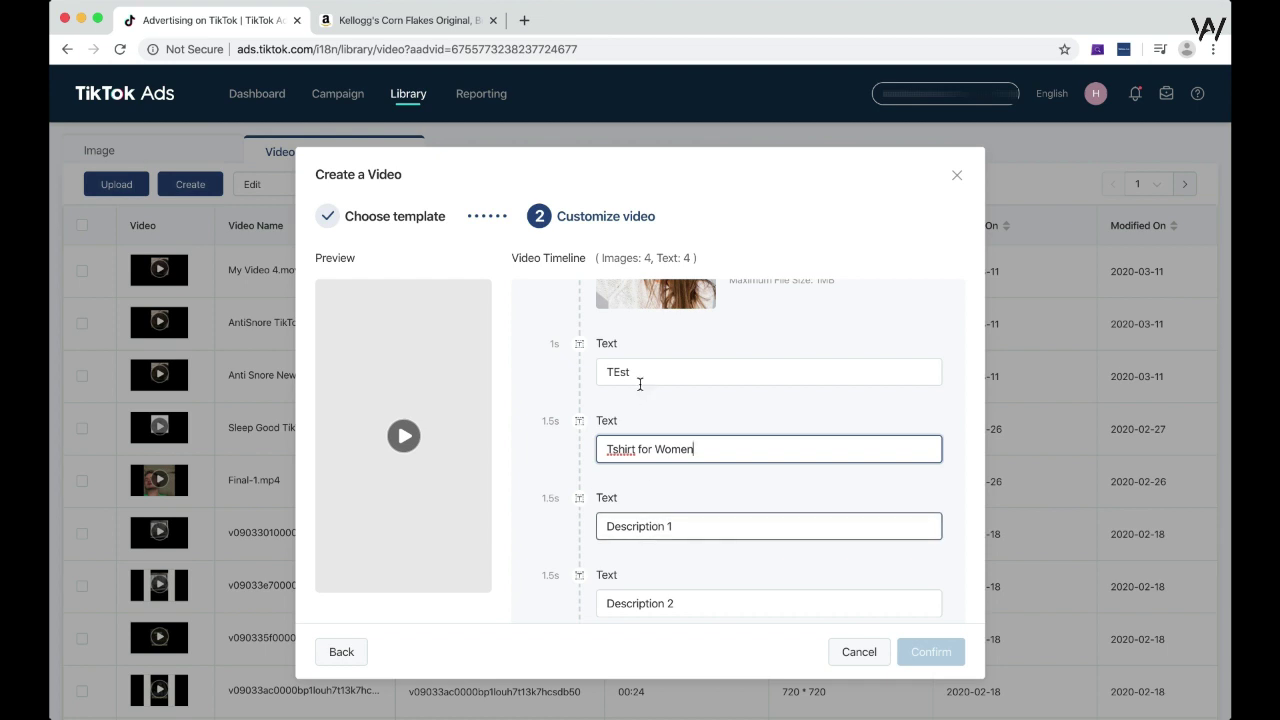
Cut "Tshirt for Women" from the product name text and make it the entire headline text instead.
click(636, 378)
triple_click(636, 442)
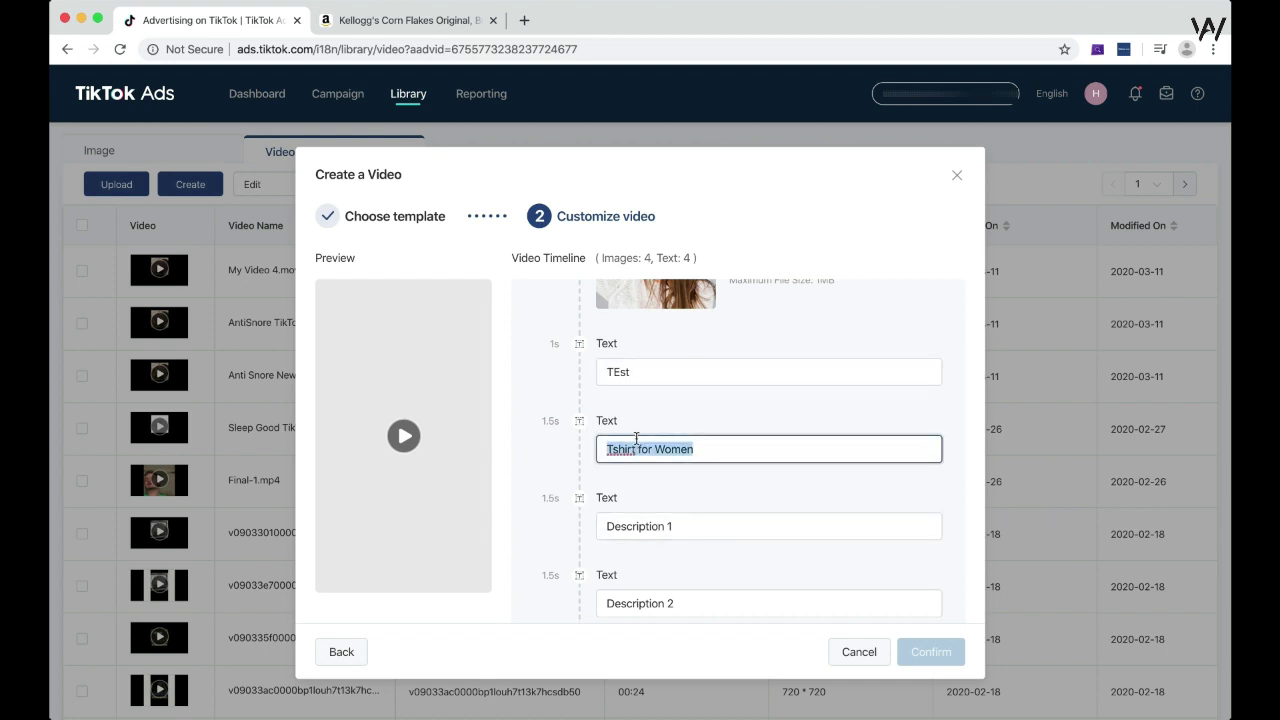
key(ctrl+x)
click(663, 372)
key(ctrl+v)
double_click(660, 378)
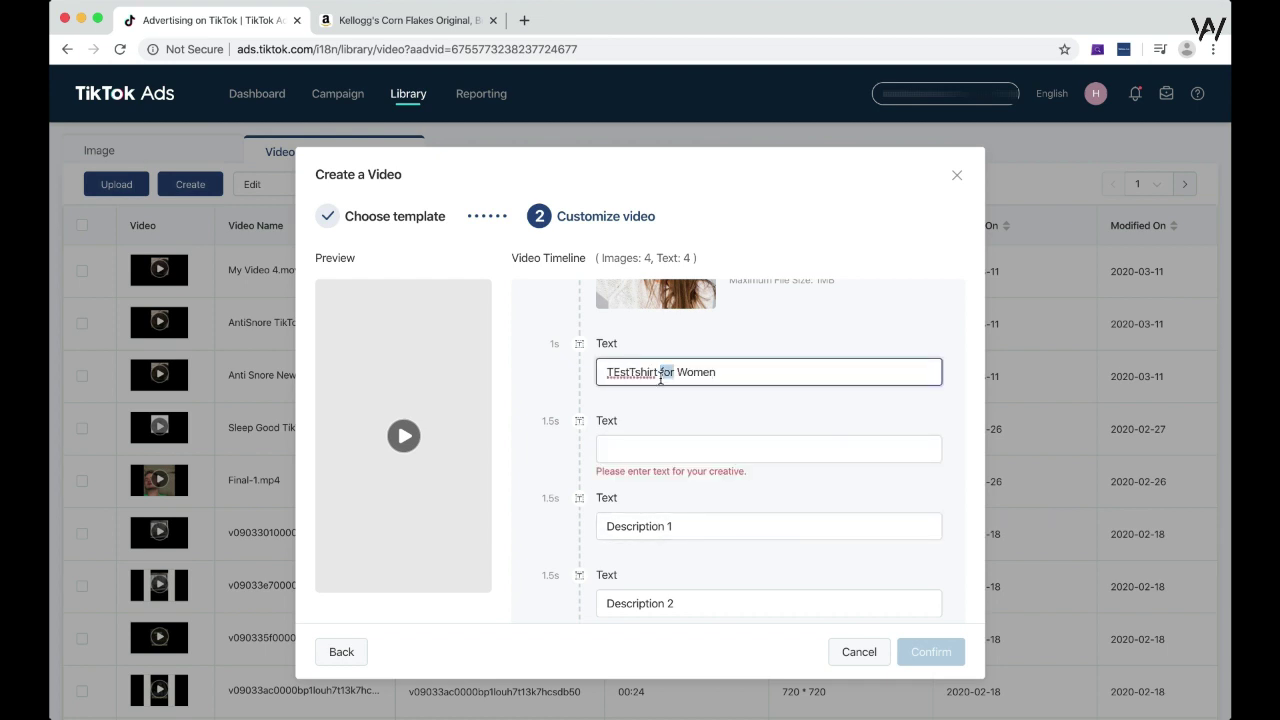
key(ctrl+a)
key(ctrl+v)
Enter "100% Cotton" as the empty product name text and play the preview to check the new texts.
click(651, 441)
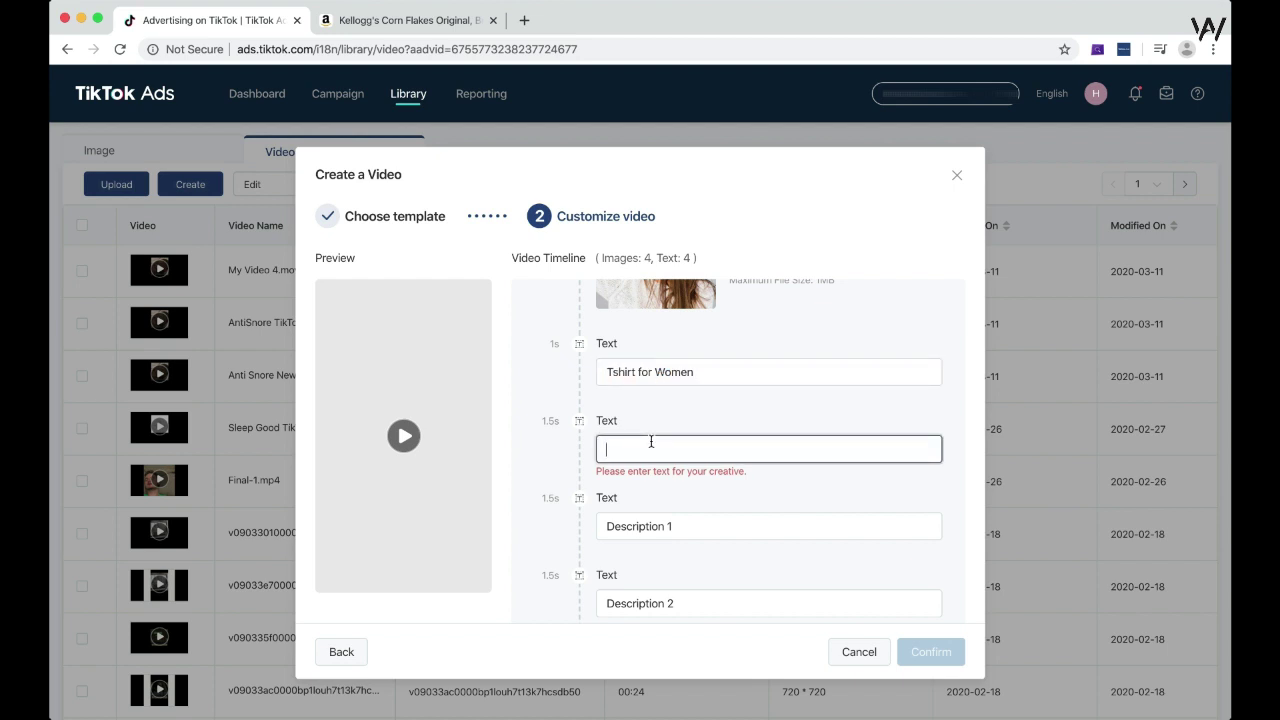
text(100% Cotton)
triple_click(643, 528)
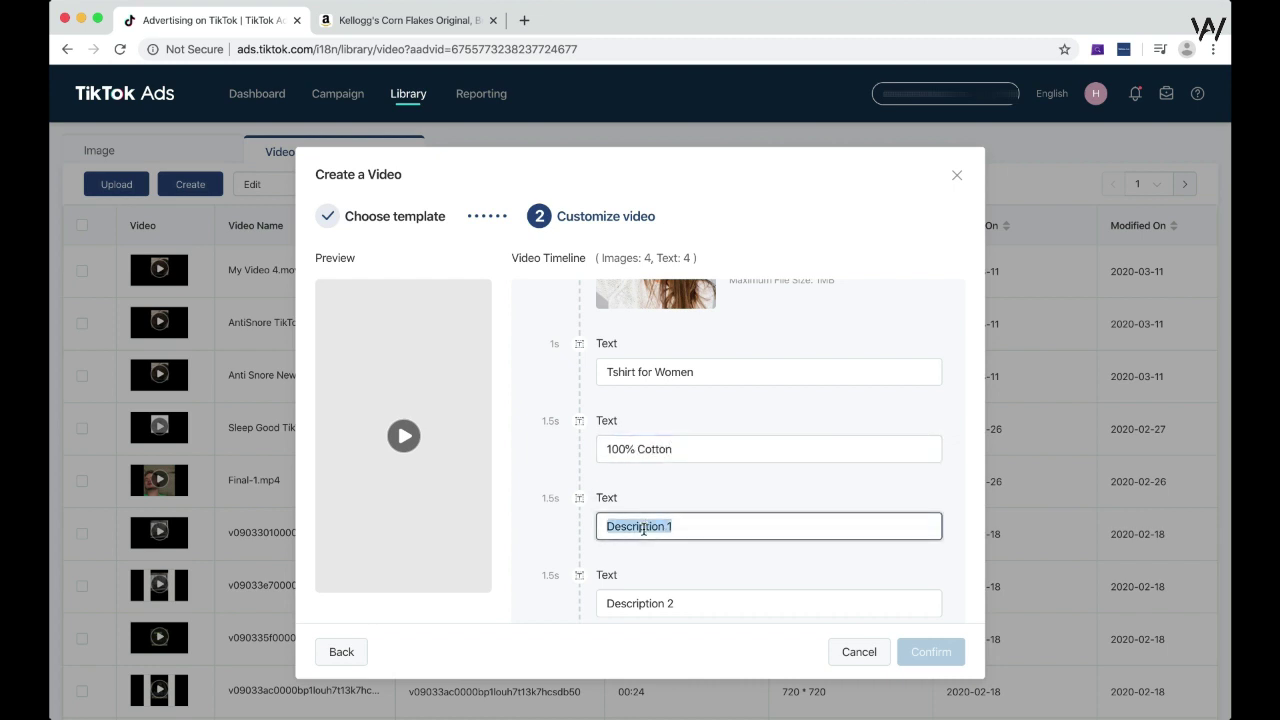
click(398, 440)
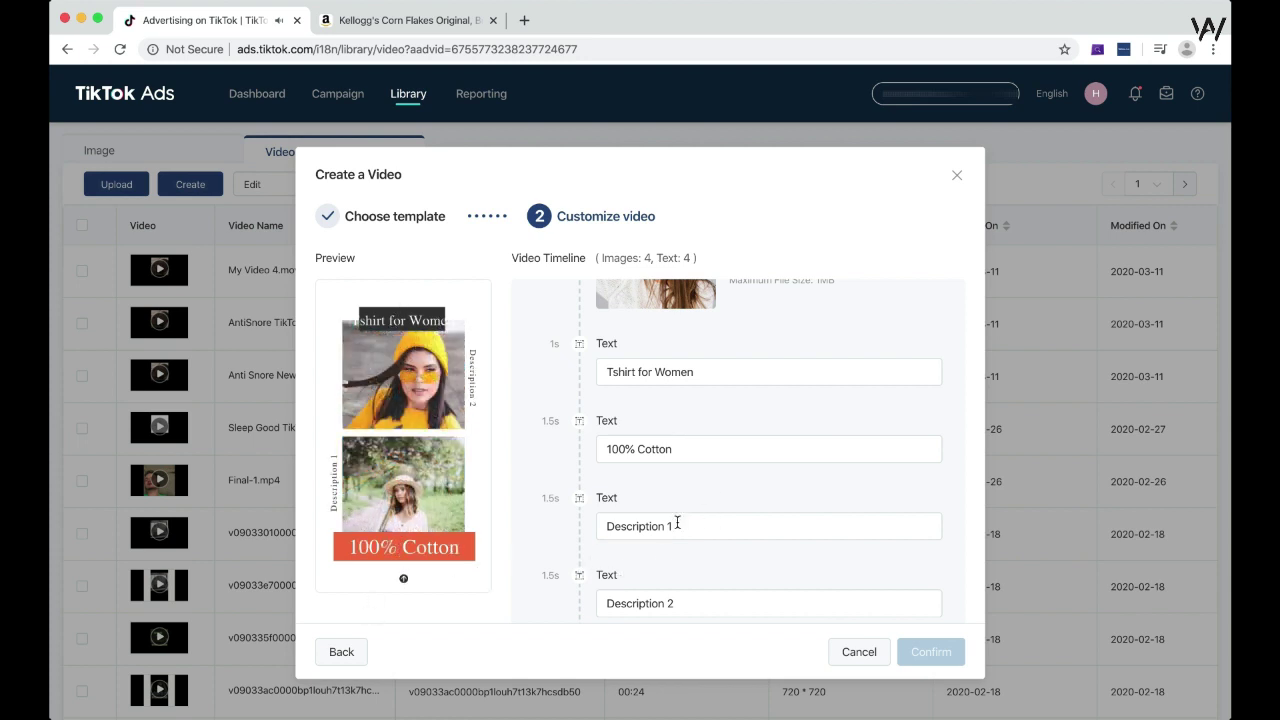
Look over the two description texts and the remaining image slots in the video timeline.
scroll(677, 523, down, 2)
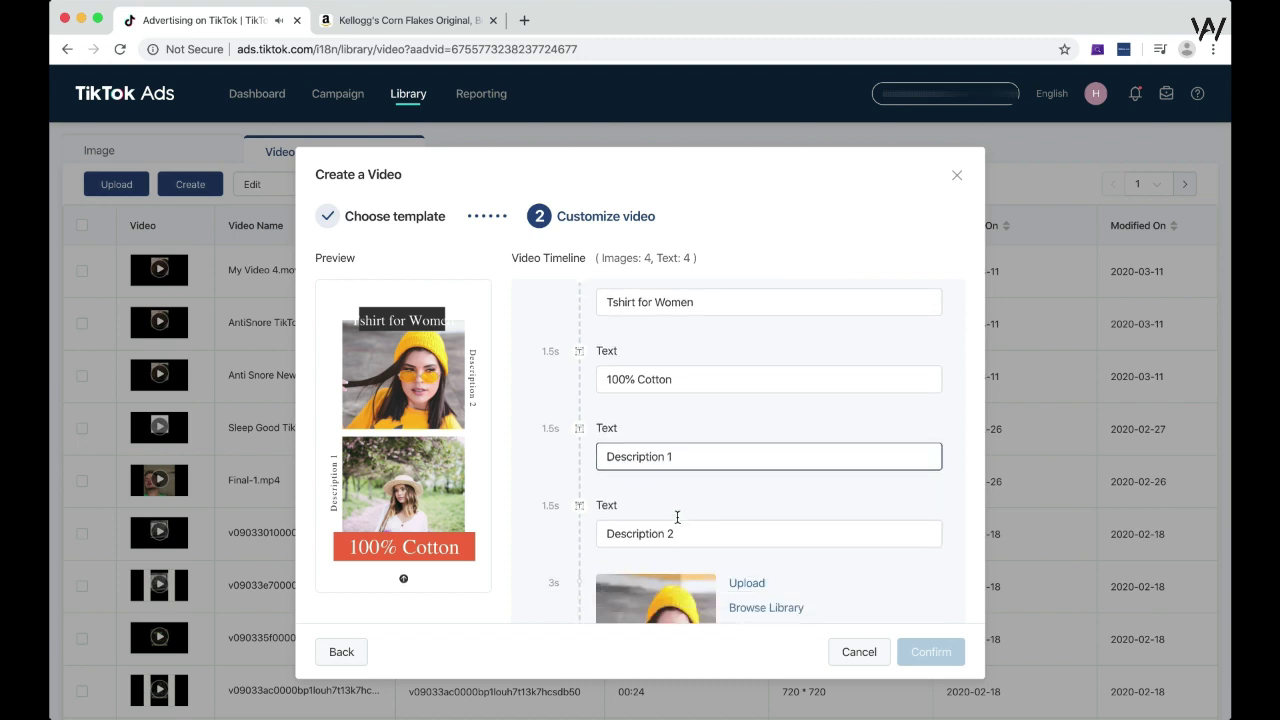
triple_click(678, 444)
scroll(678, 444, down, 2)
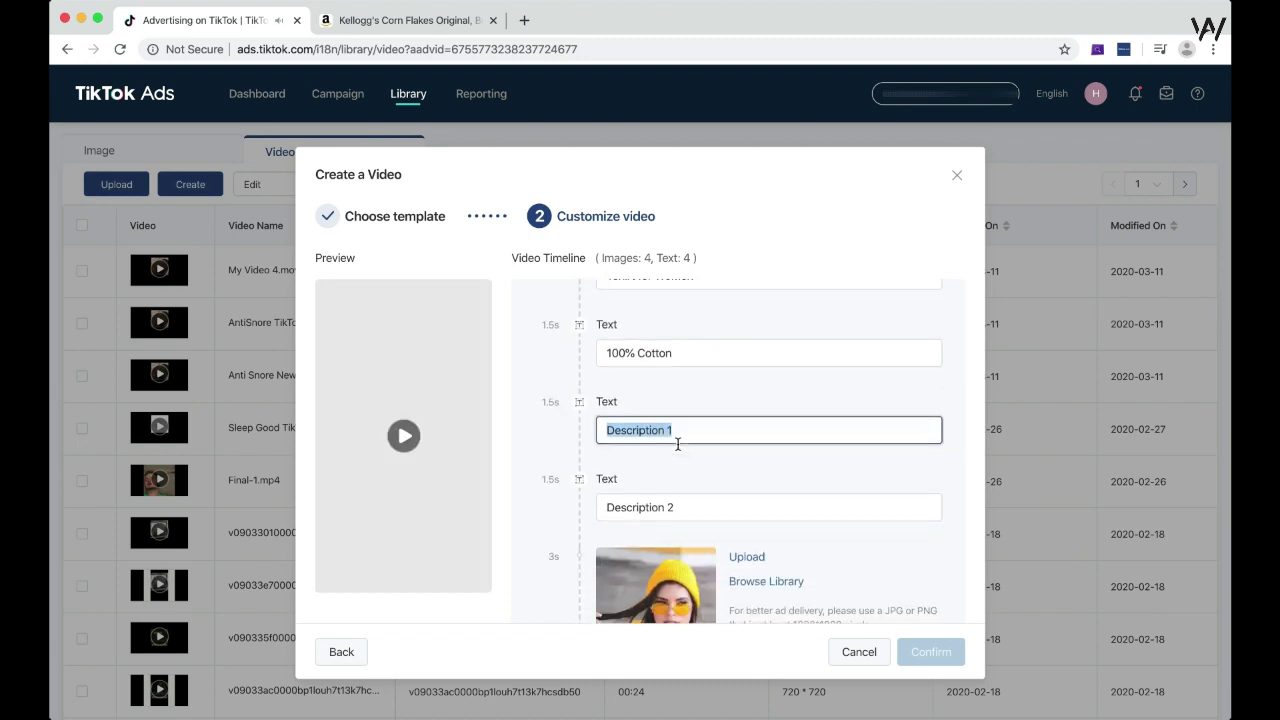
click(687, 434)
scroll(688, 436, down, 1)
scroll(688, 433, down, 4)
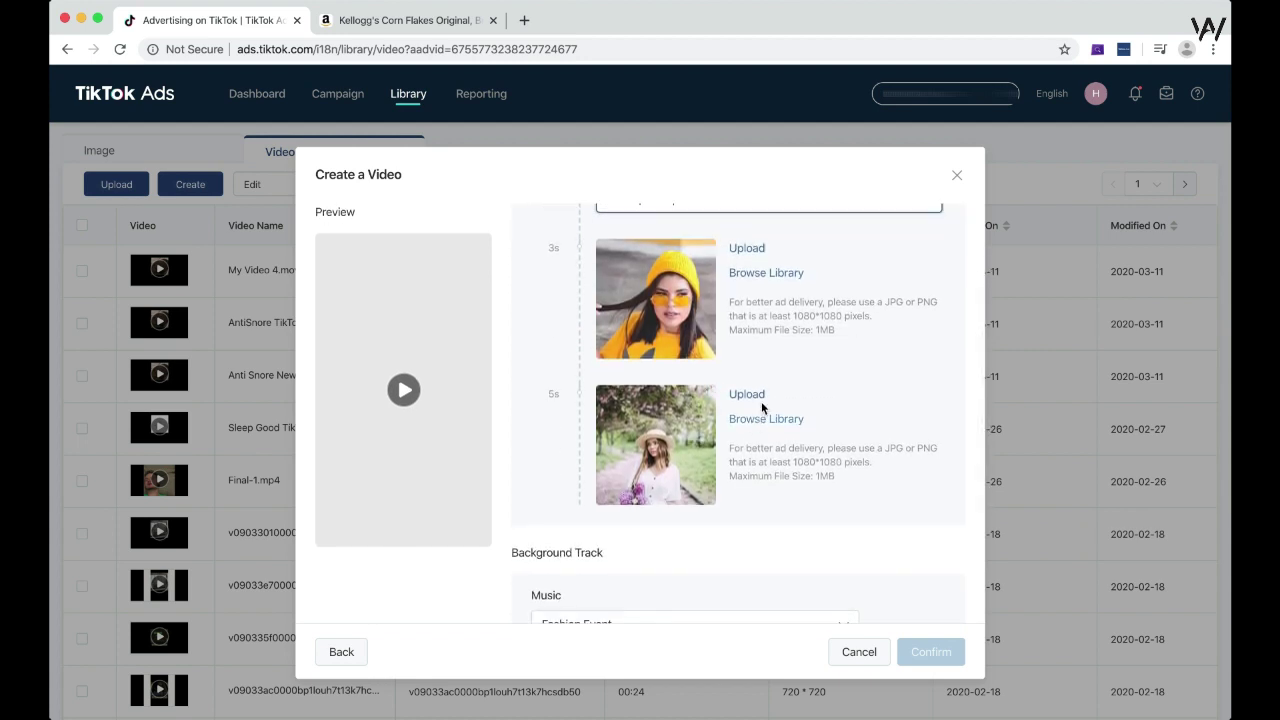
Set the video's background music to the Pop track "Easy Piano".
scroll(780, 357, down, 1)
scroll(775, 440, down, 3)
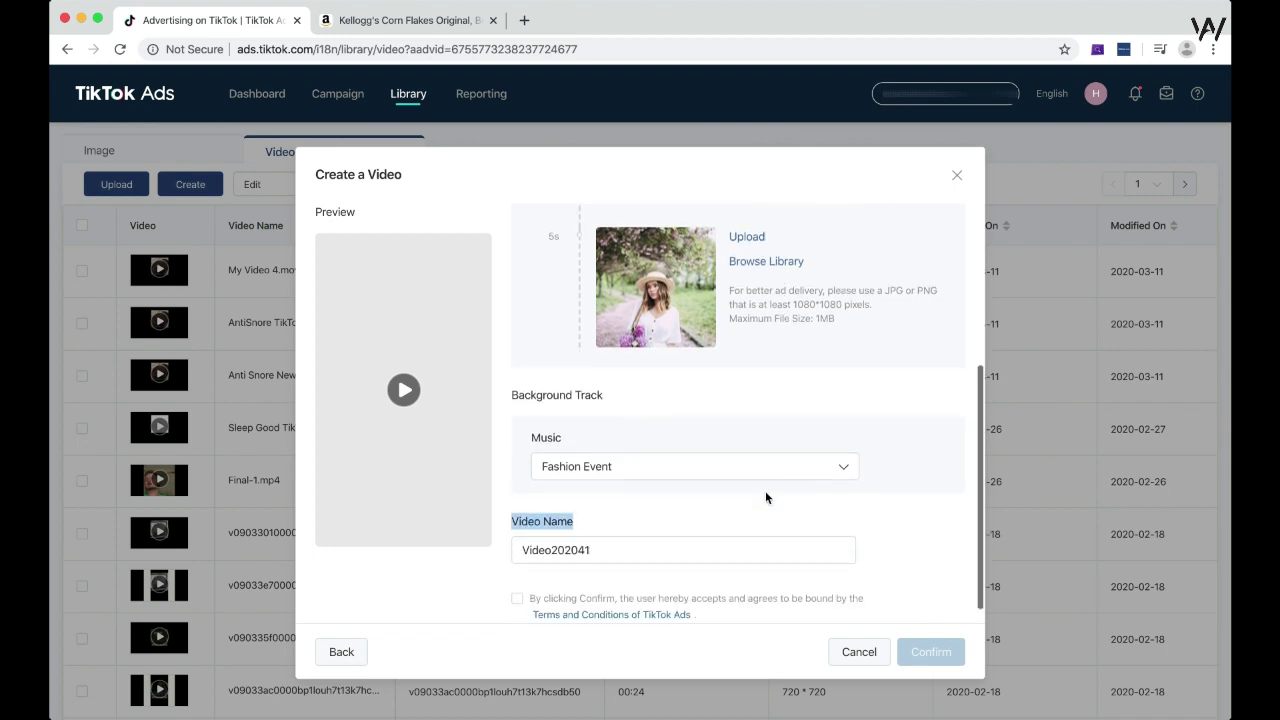
click(770, 467)
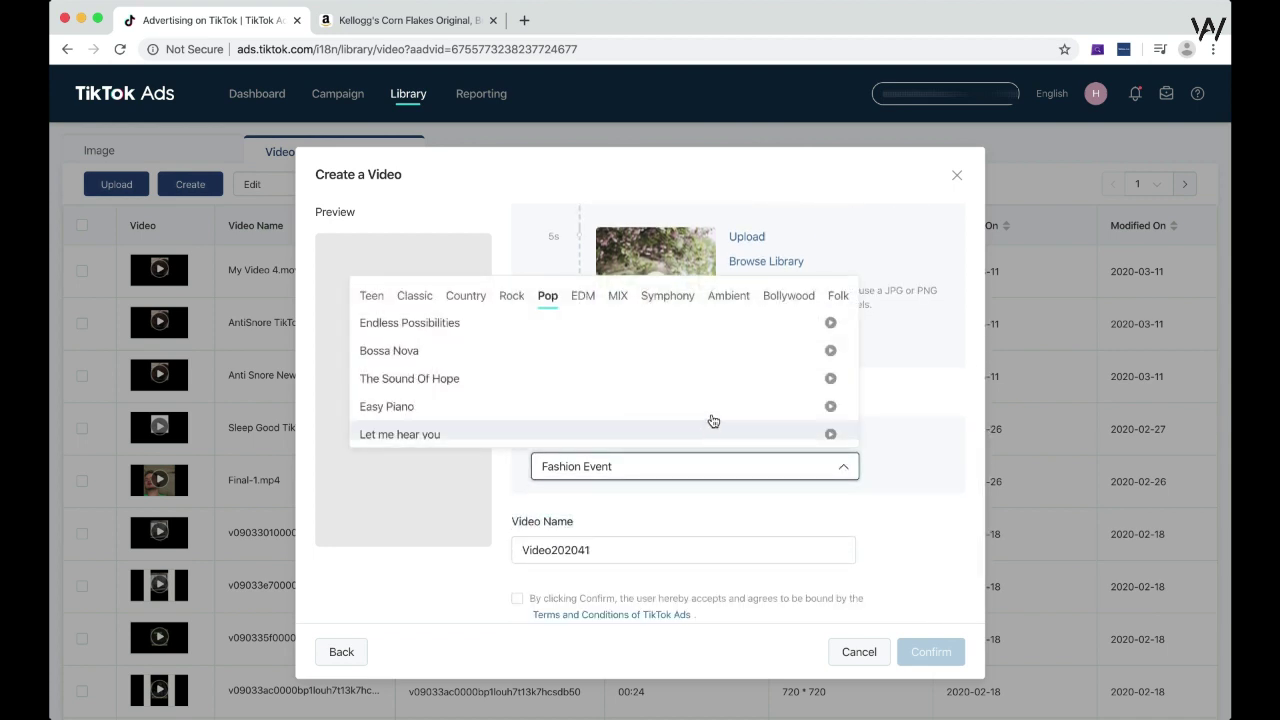
click(712, 404)
scroll(758, 407, down, 1)
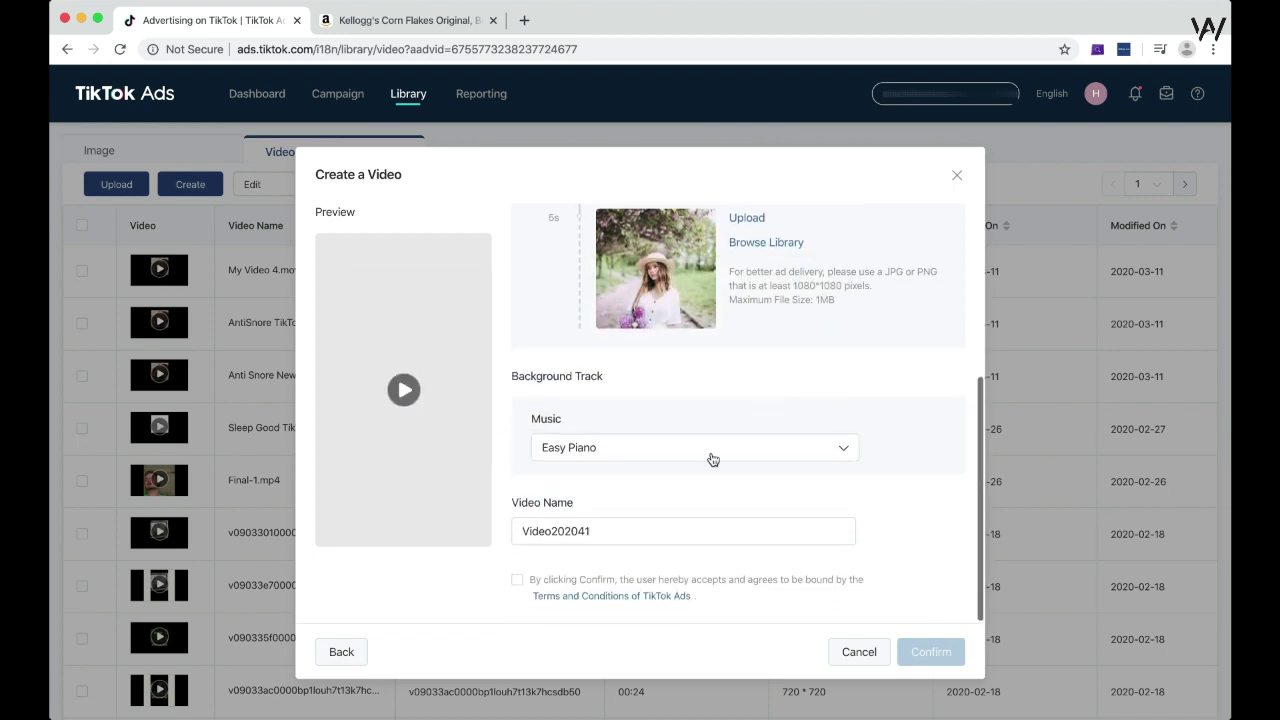
Accept the TikTok Ads terms and generate the template video, confirming its upload to the library.
double_click(633, 541)
click(517, 579)
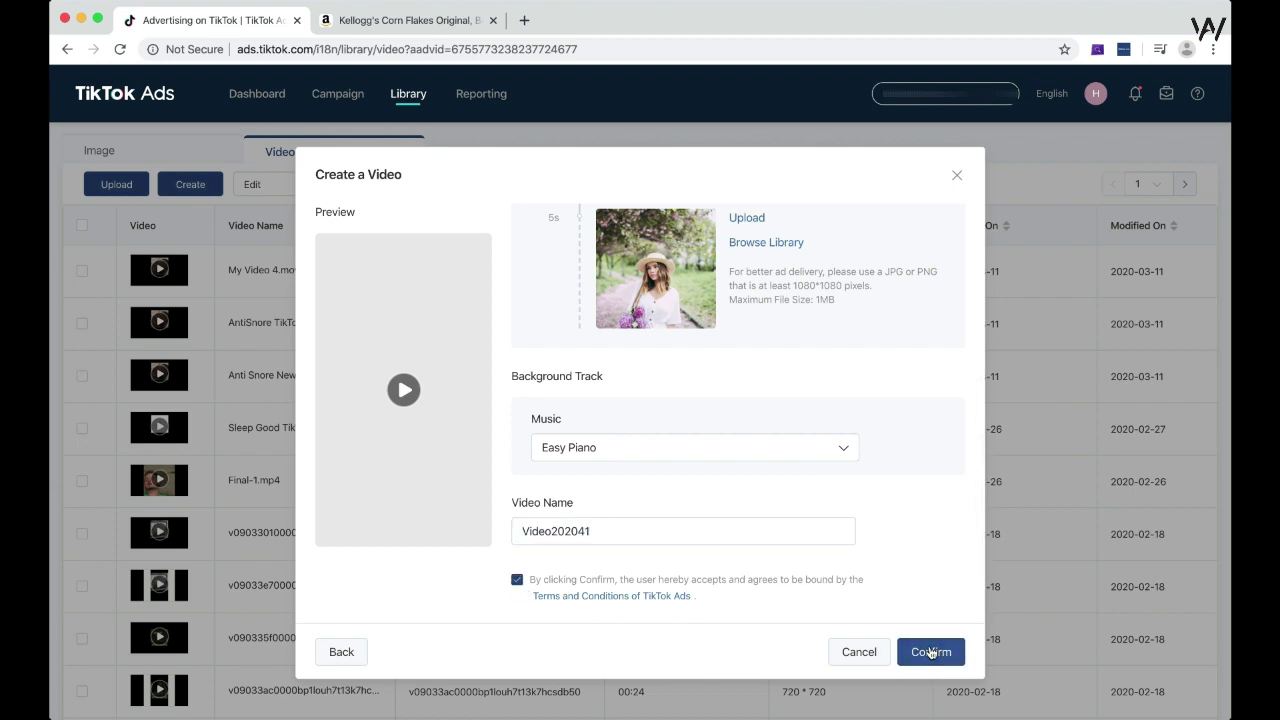
click(930, 652)
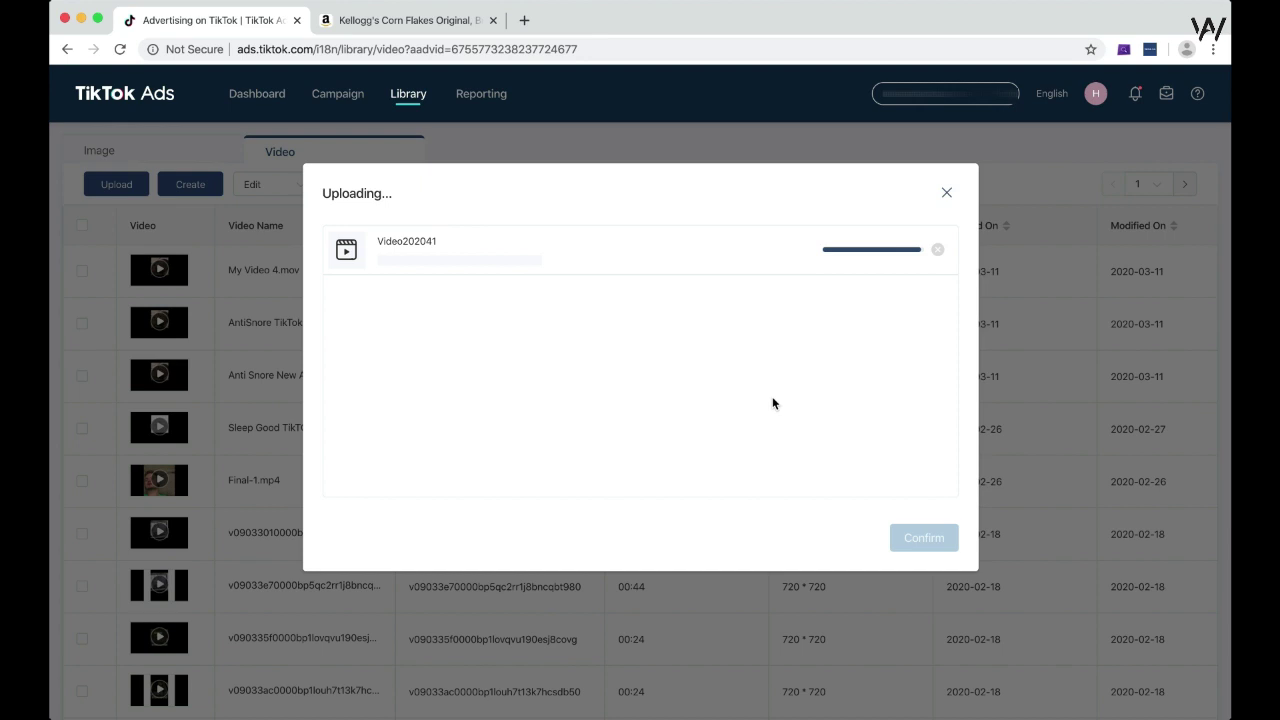
click(919, 537)
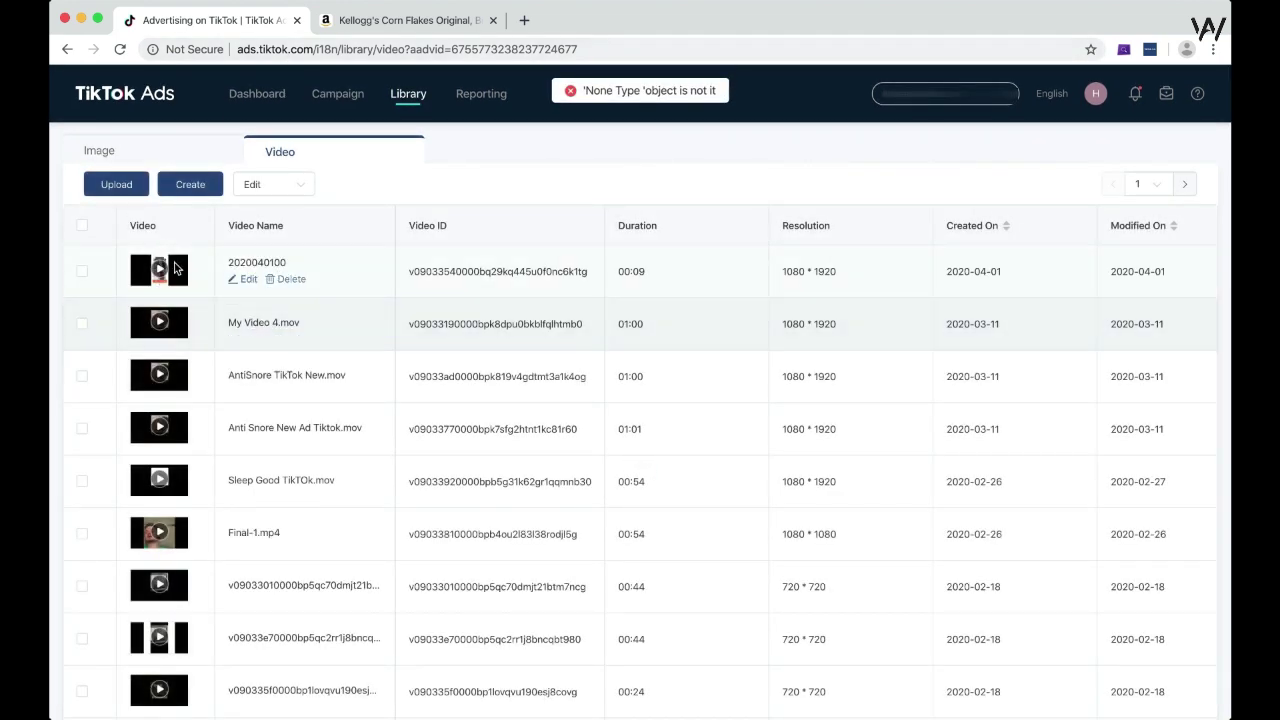
Start creating another video from the library with the Smart Video generator.
click(83, 271)
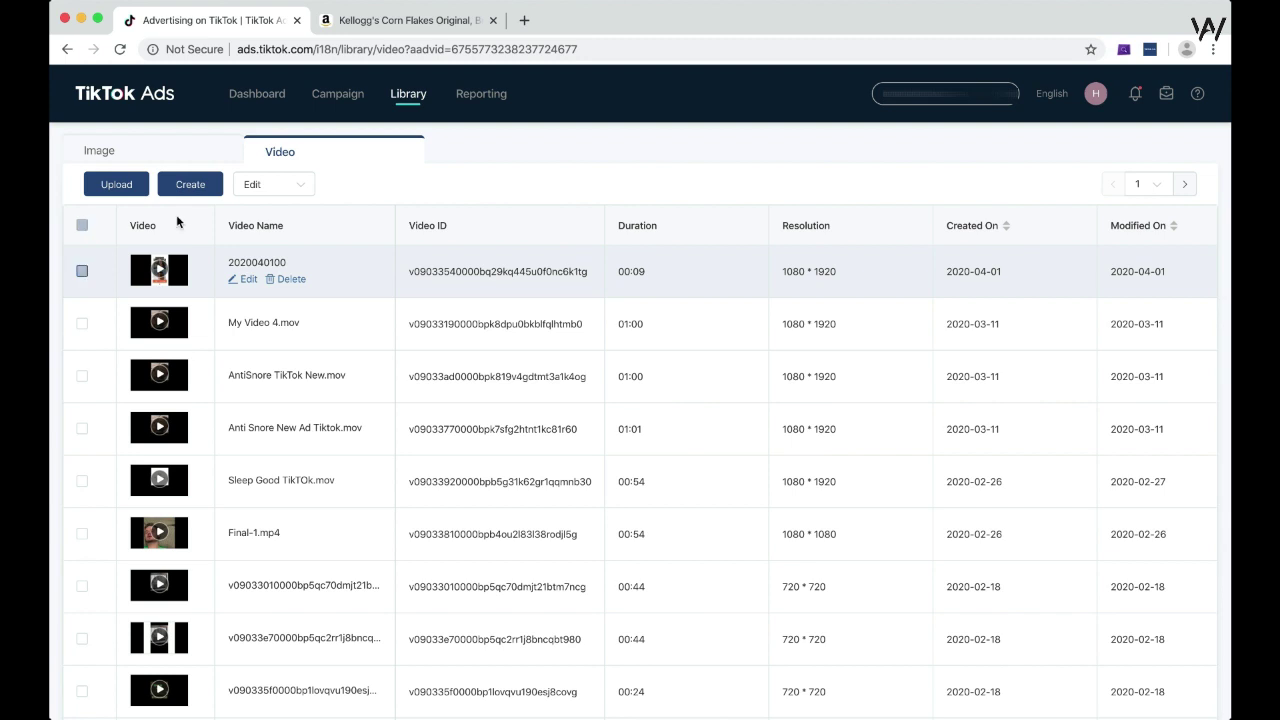
click(190, 184)
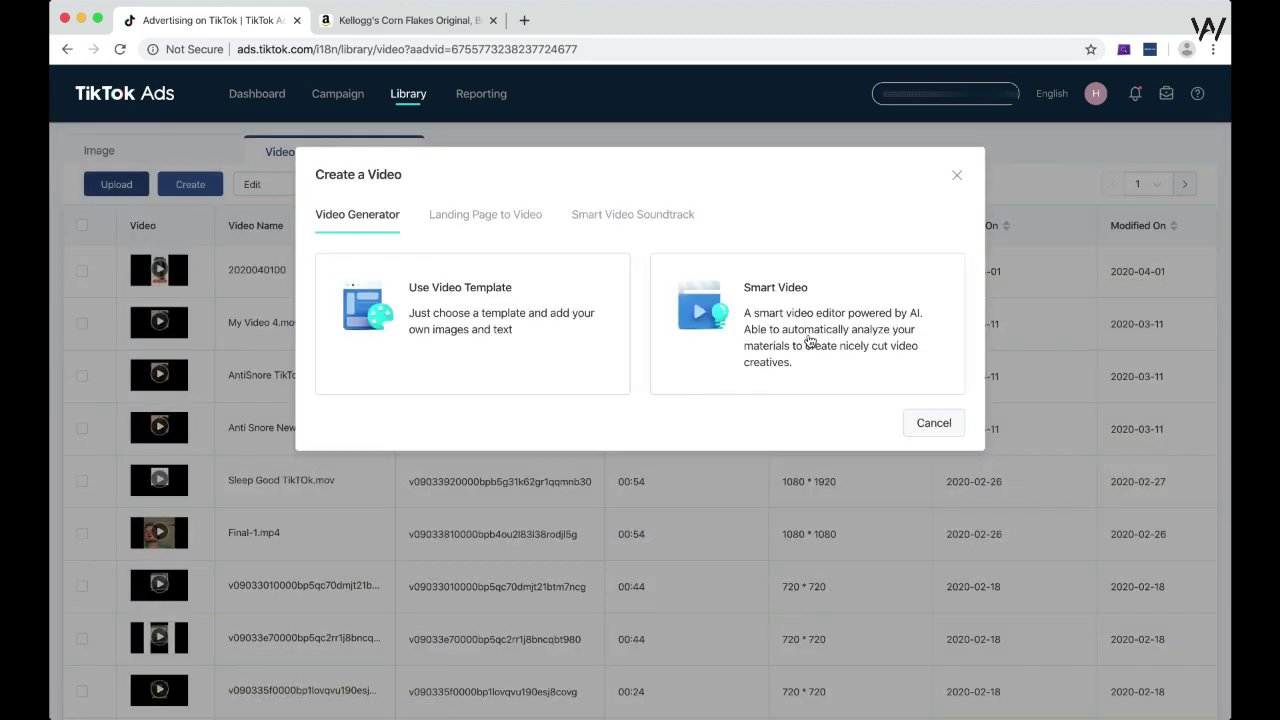
click(809, 340)
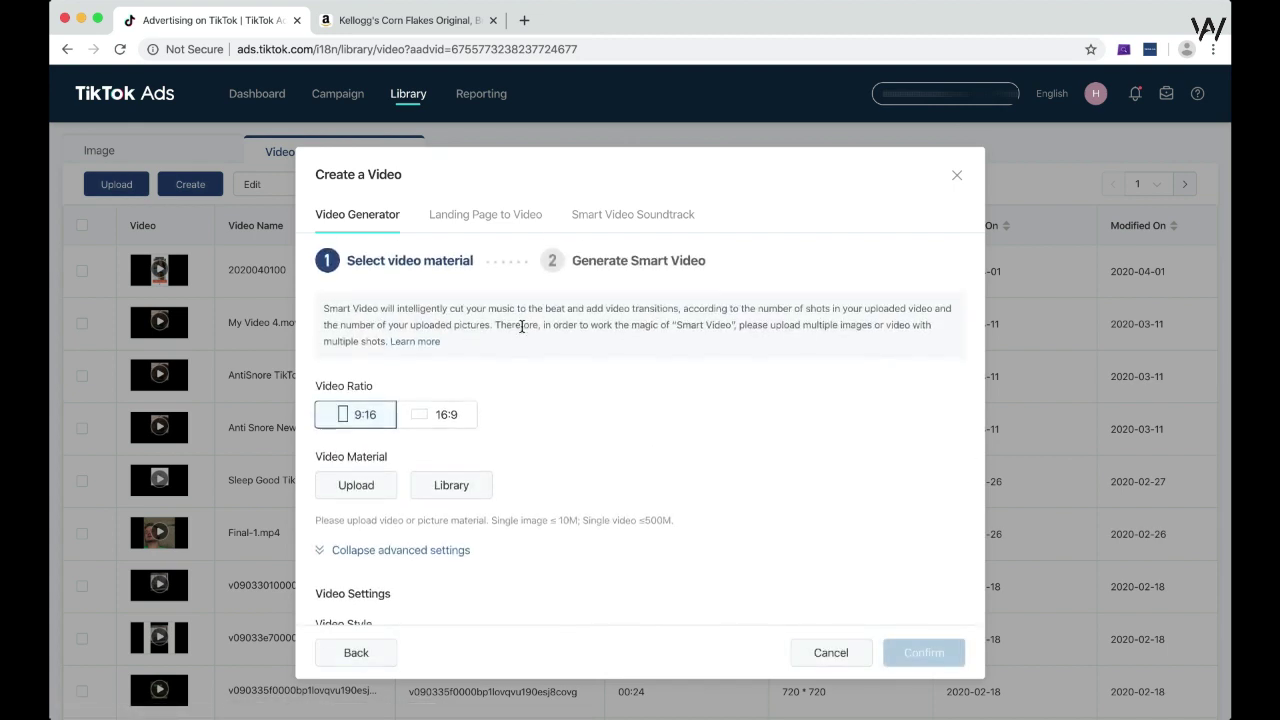
Examine the Smart Video ratio, material, style and duration options, opening the material upload and cancelling the file selection.
scroll(480, 325, down, 2)
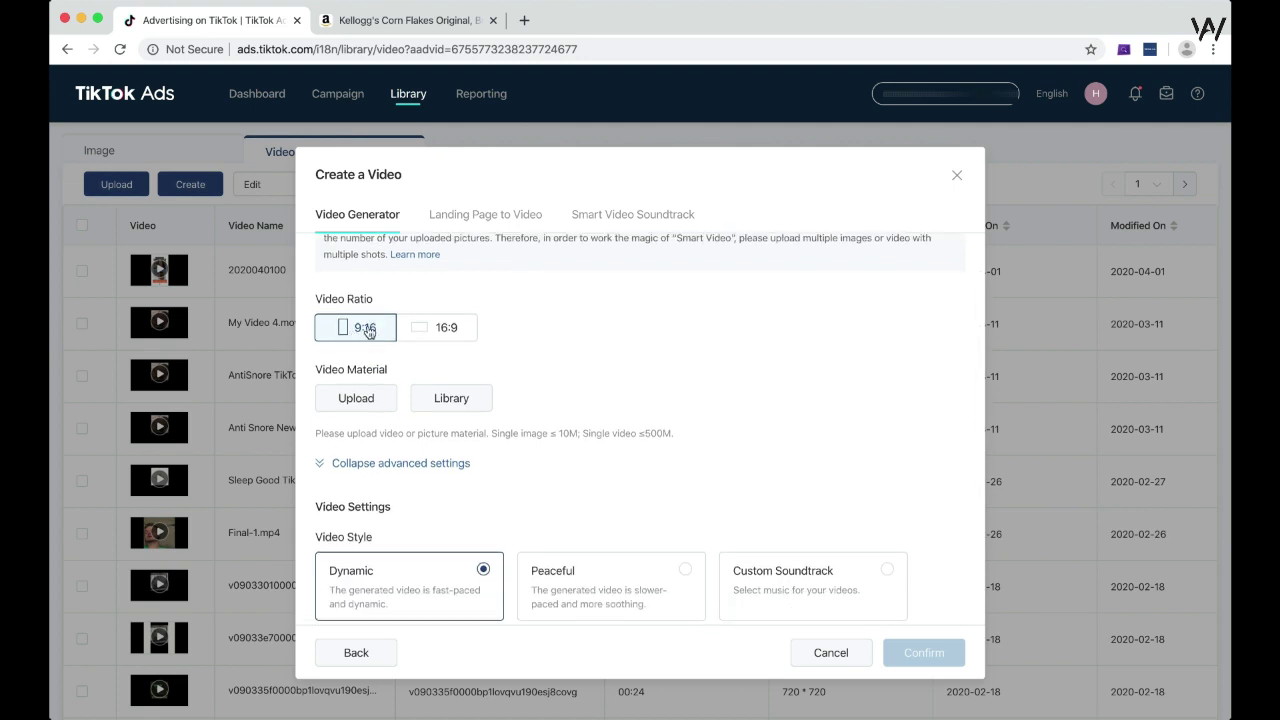
scroll(600, 335, down, 2)
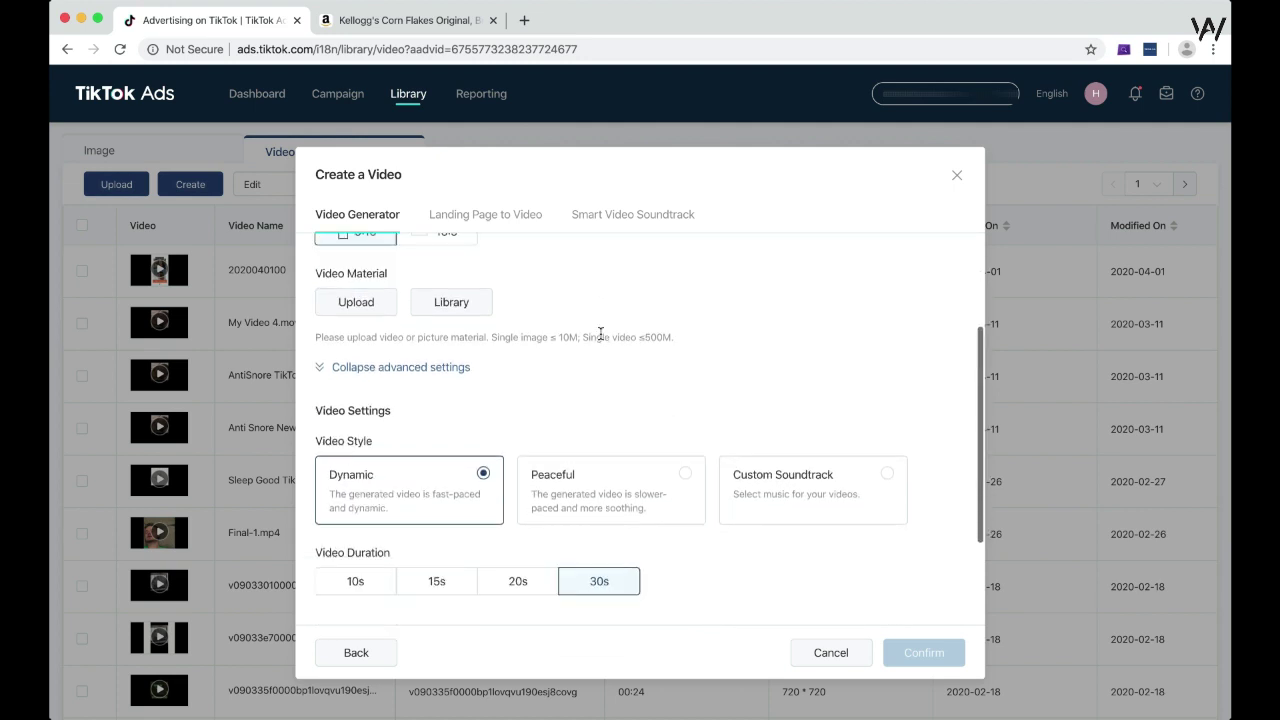
click(368, 316)
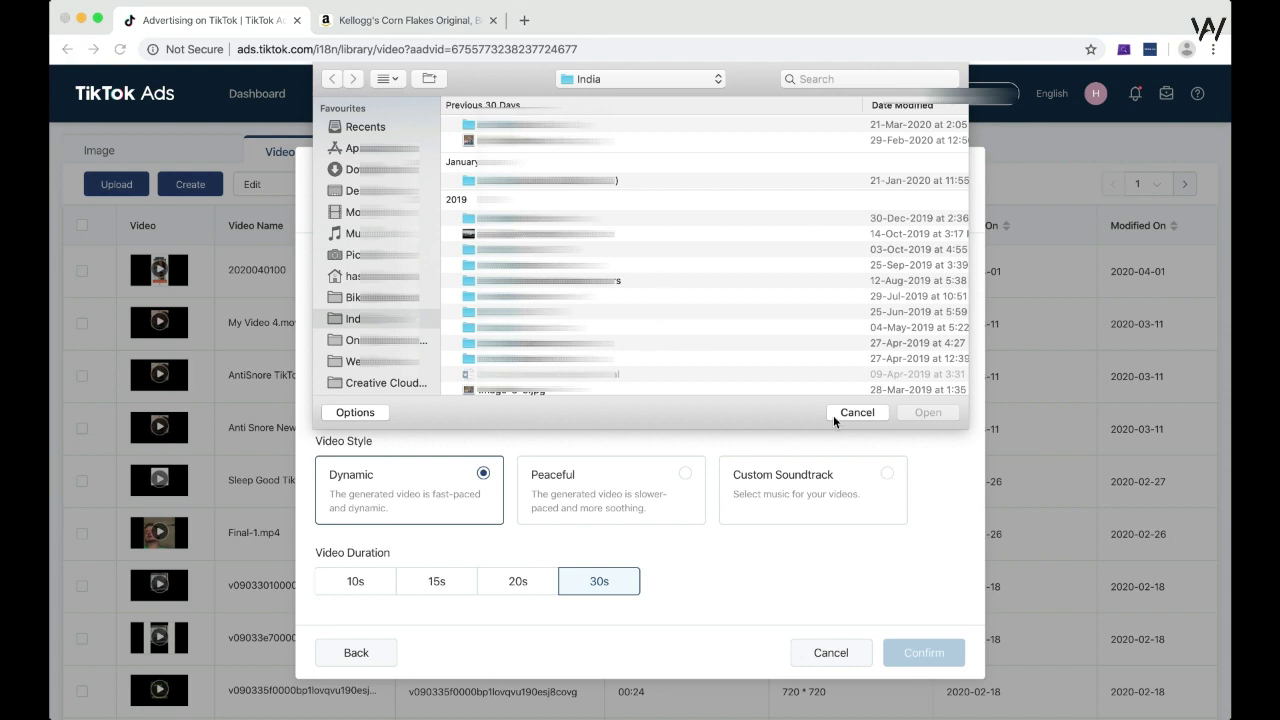
click(833, 415)
scroll(541, 331, up, 2)
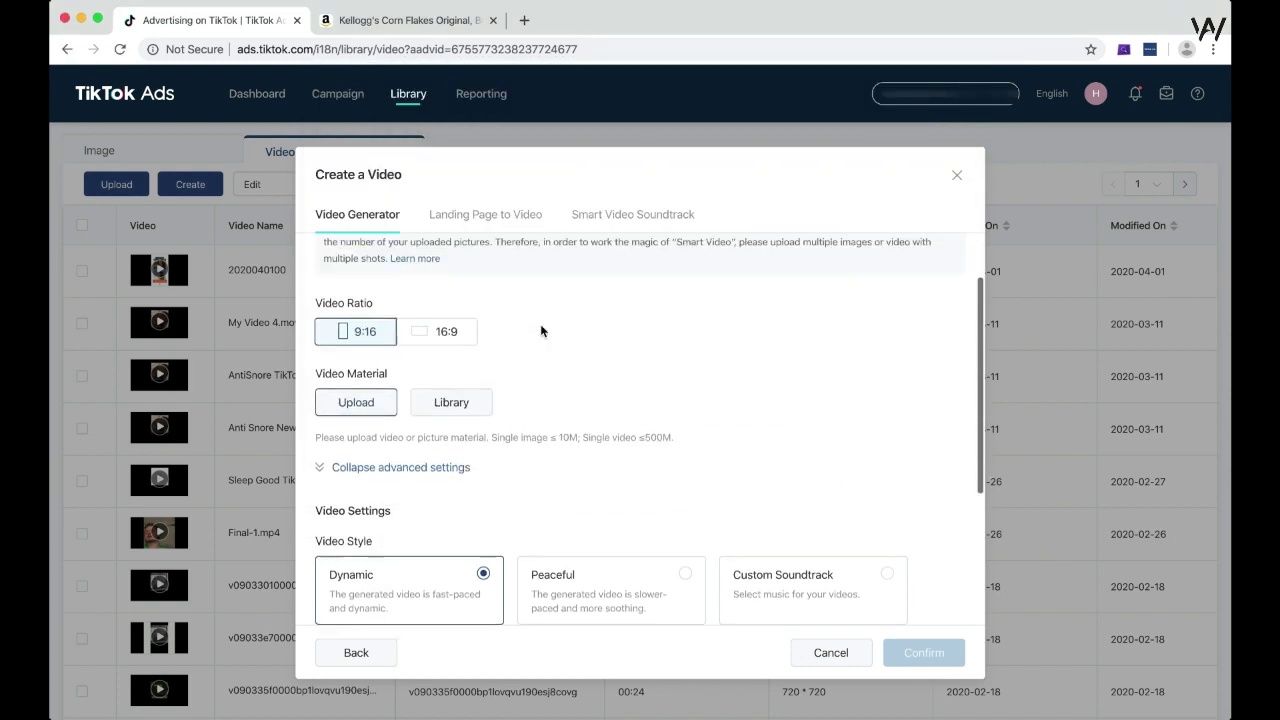
scroll(541, 331, up, 2)
scroll(541, 331, down, 4)
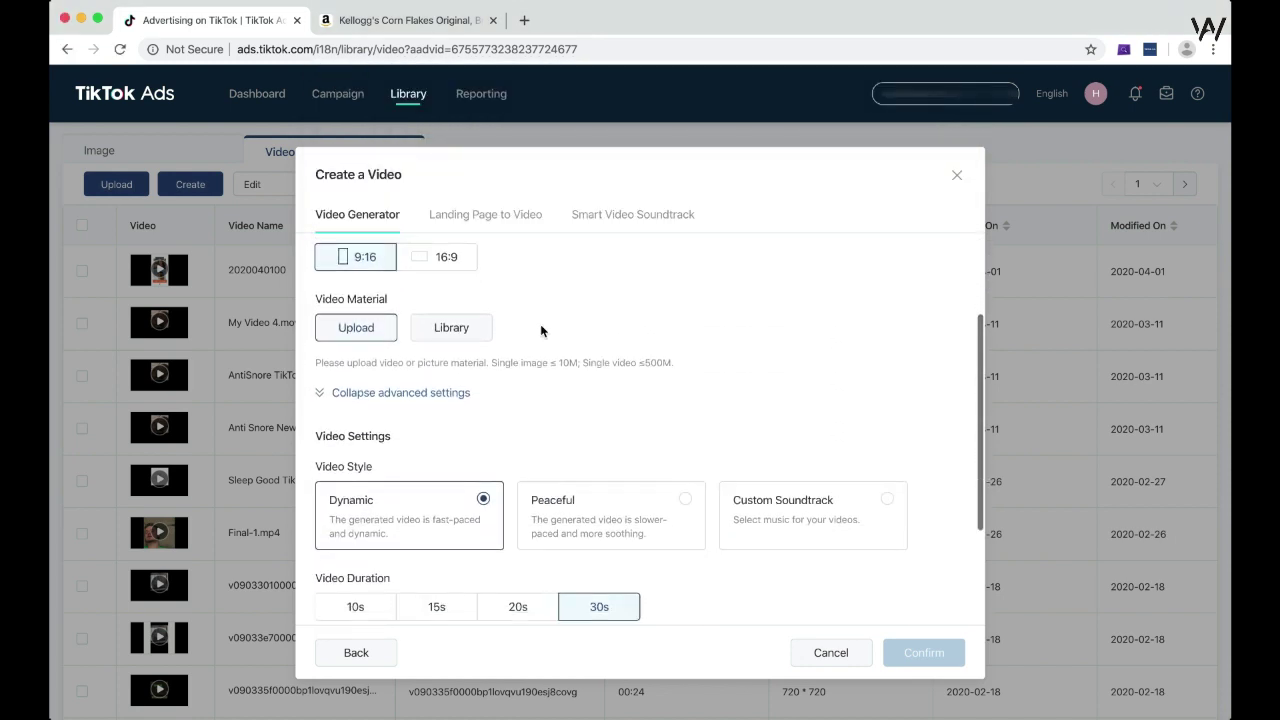
scroll(541, 331, down, 4)
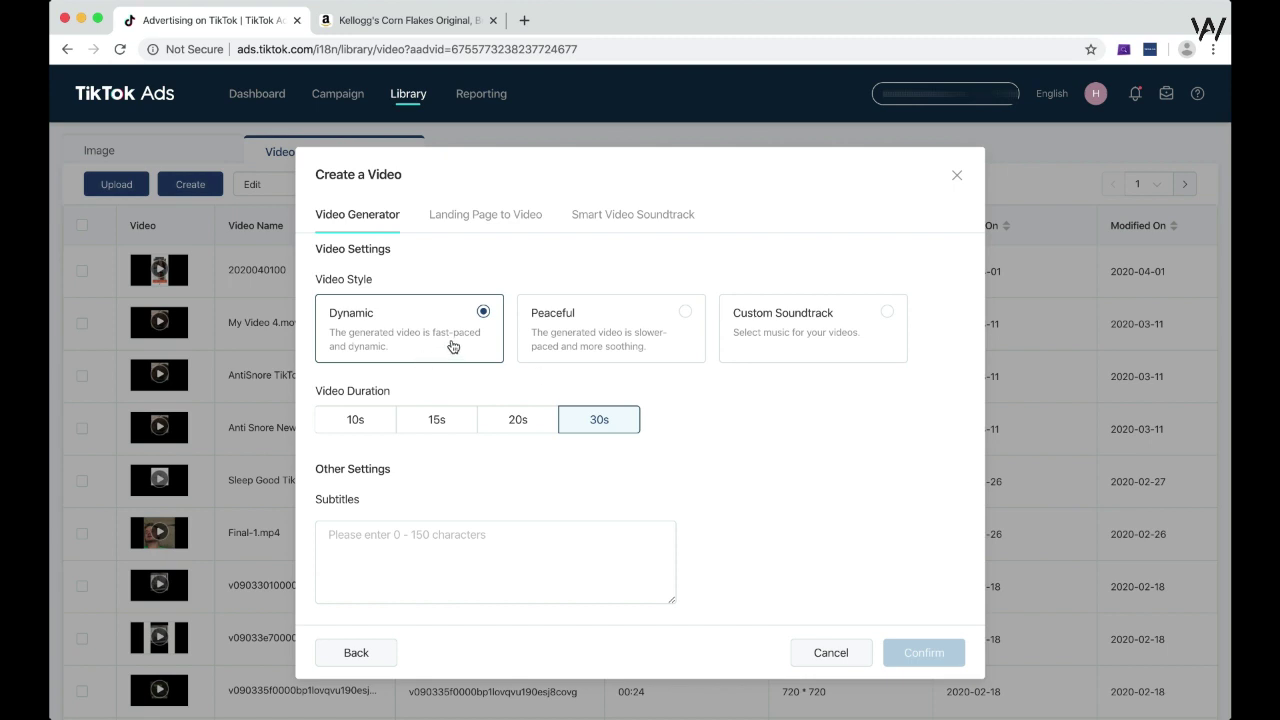
scroll(742, 412, down, 3)
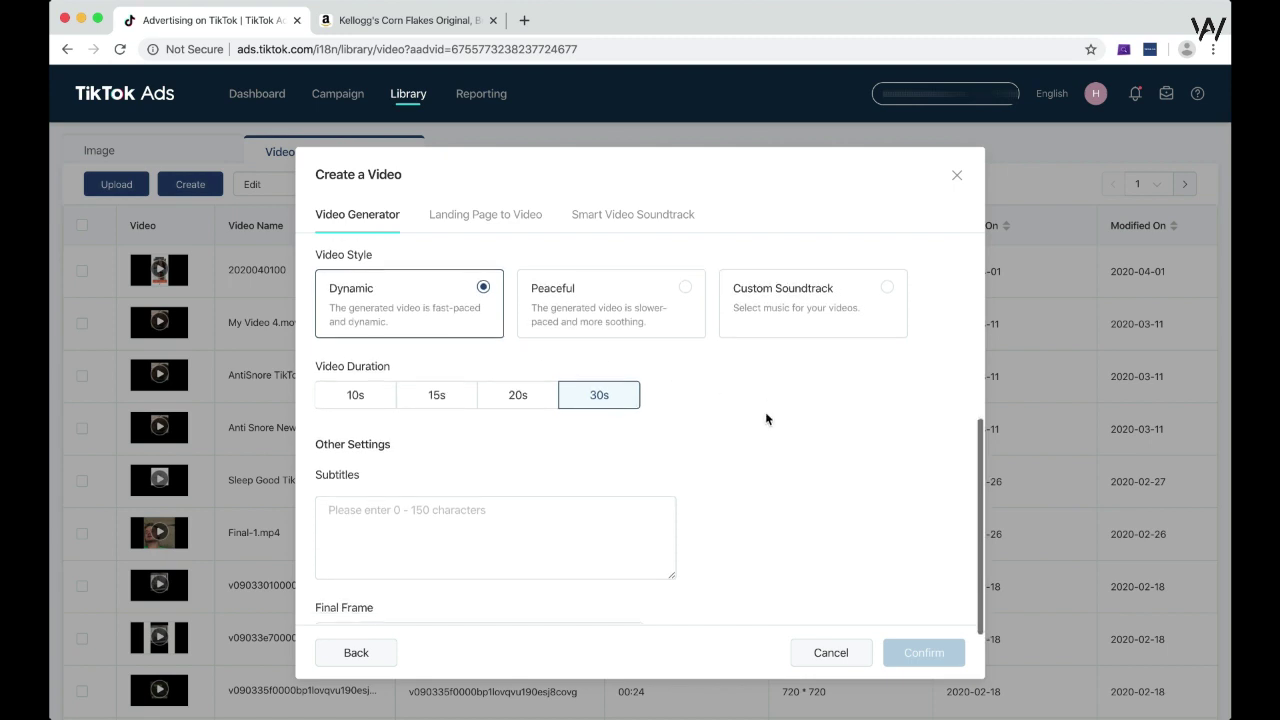
Leave the Smart Video subtitles empty and set the final frame to "Pop out from Below".
click(543, 432)
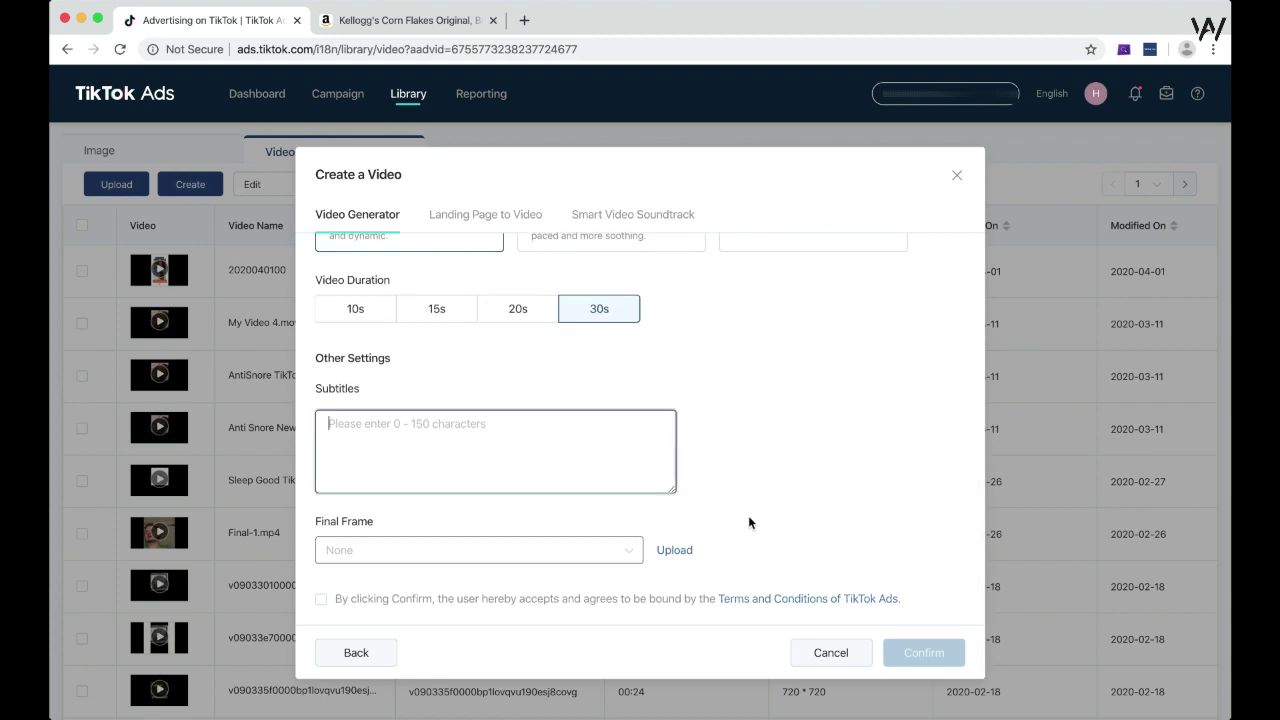
click(599, 563)
scroll(526, 600, down, 1)
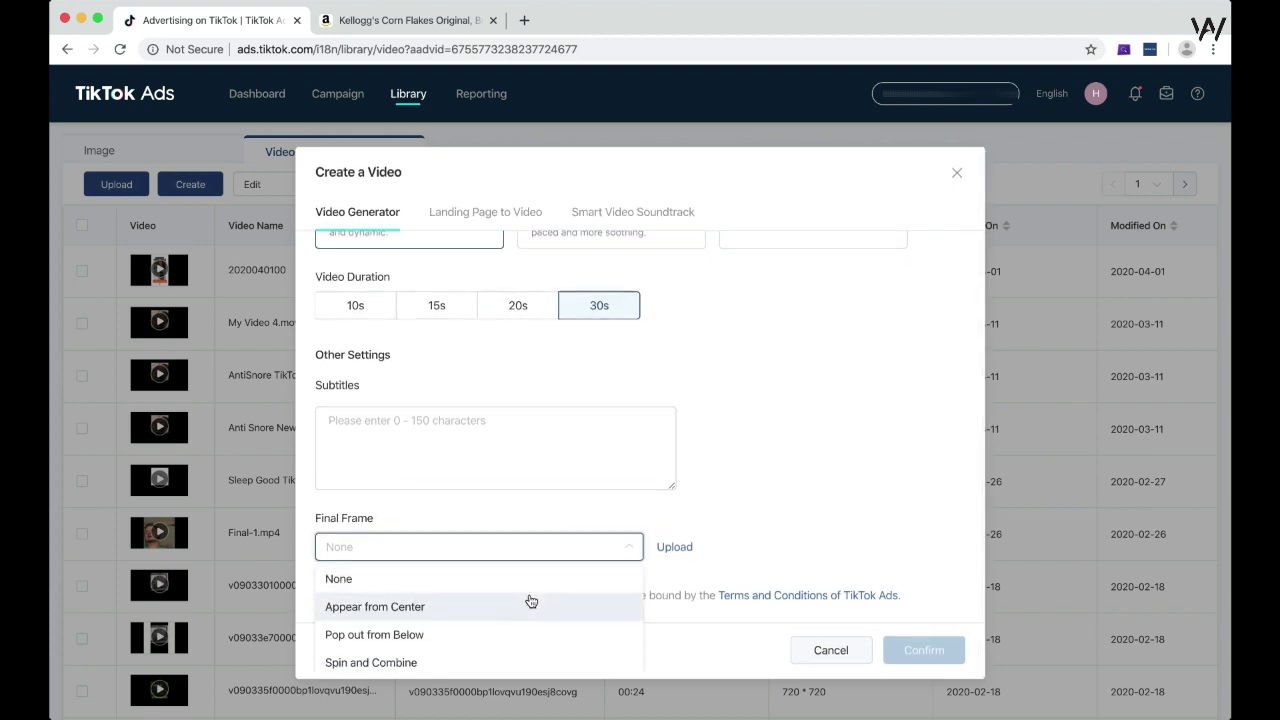
click(570, 632)
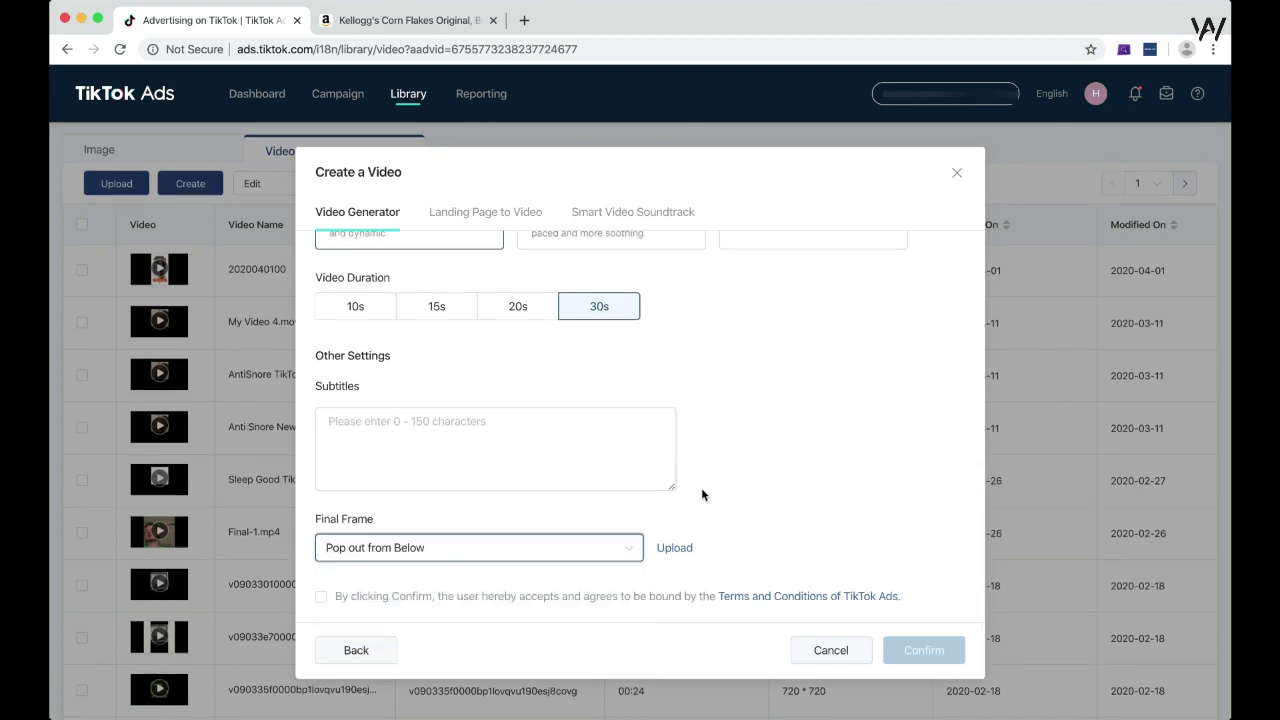
Review the Smart Video settings once more, from the video ratio to the final frame, and cancel the video creation.
scroll(701, 487, down, 1)
scroll(701, 487, up, 1)
scroll(701, 494, up, 6)
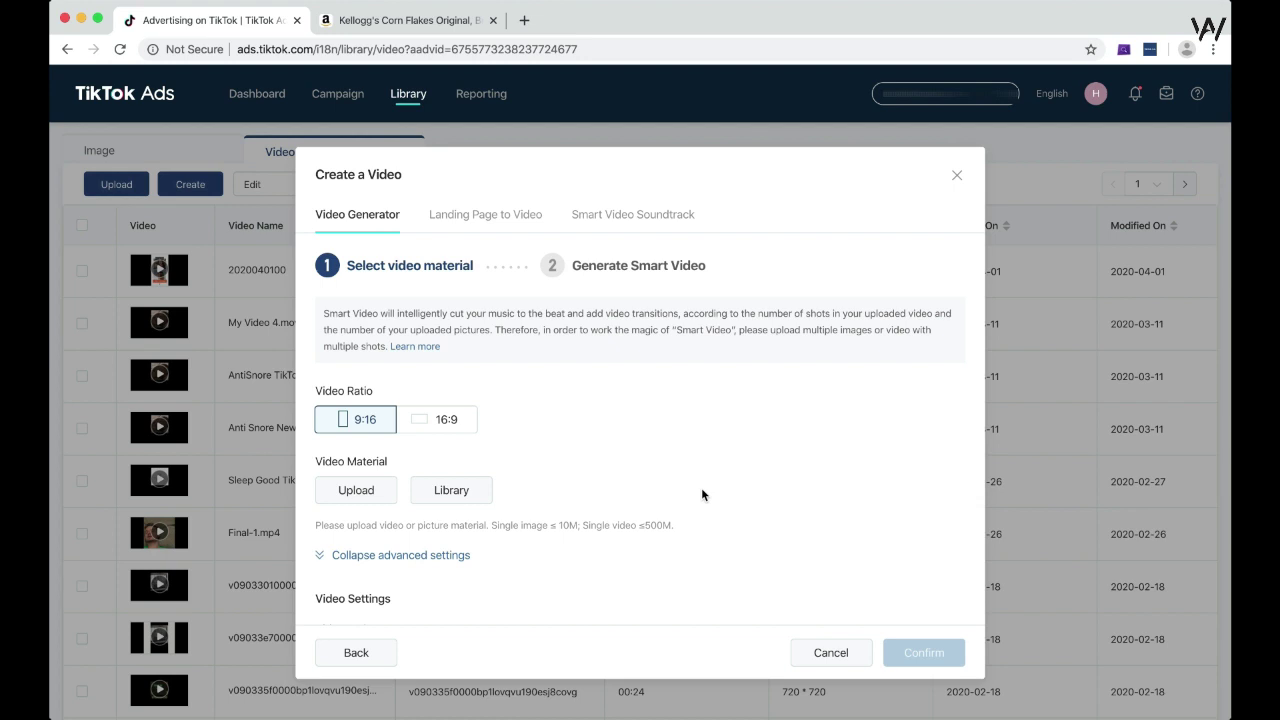
scroll(695, 447, down, 5)
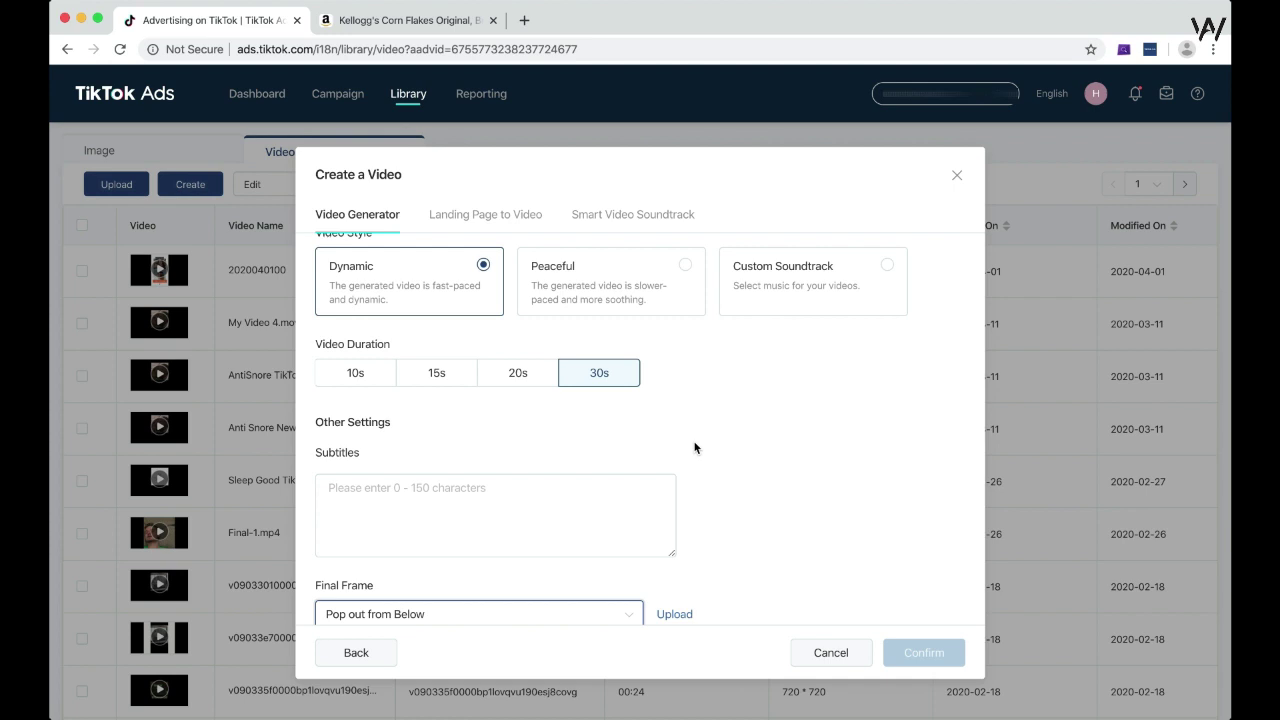
click(835, 662)
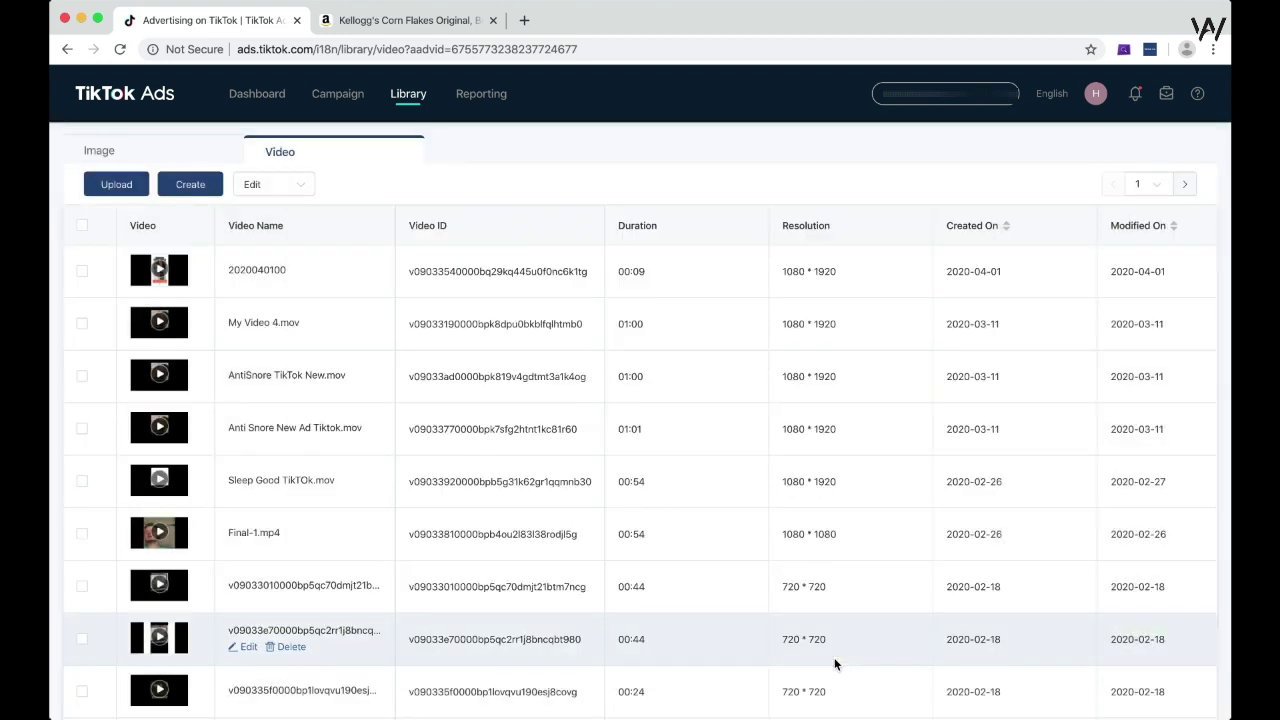
mouse_move(410, 105)
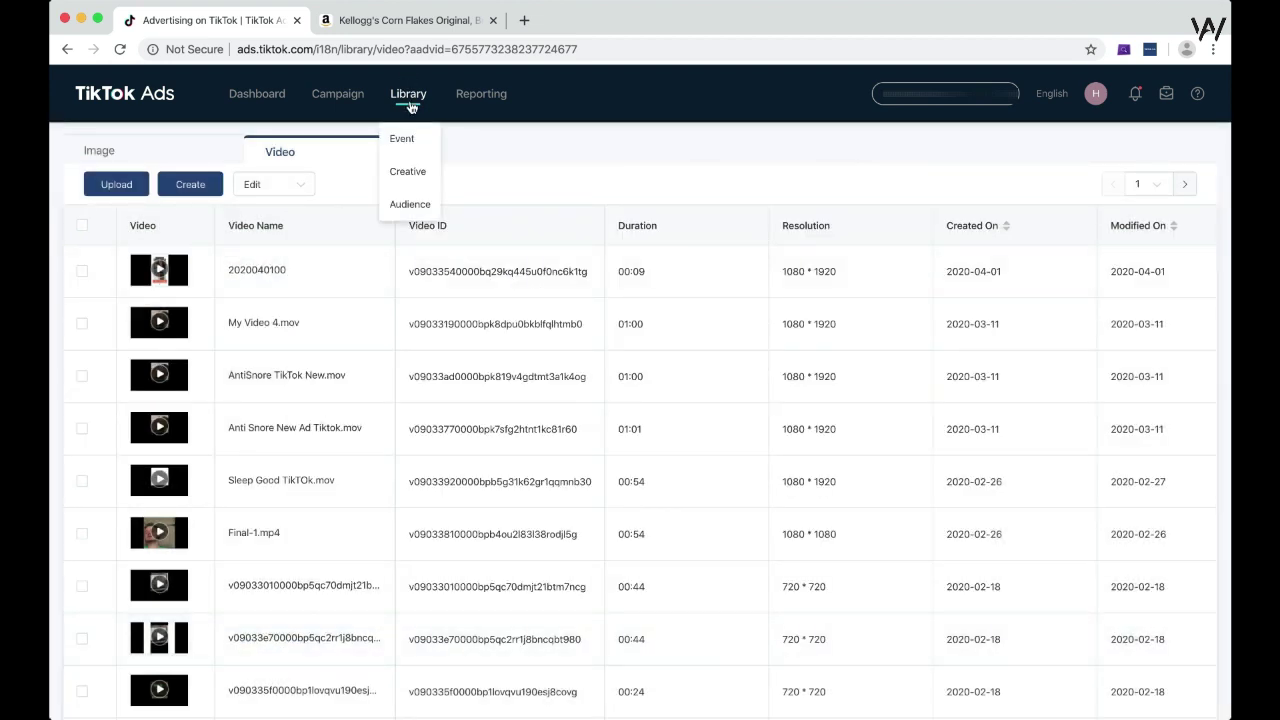